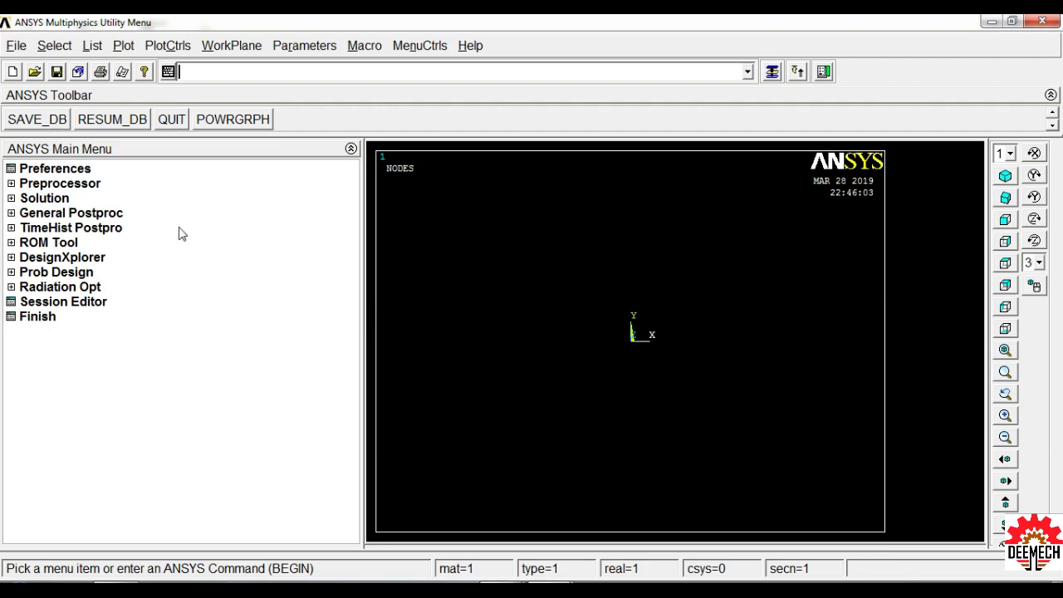
Set Preferences to show only Structural disciplines.
click(64, 175)
click(530, 192)
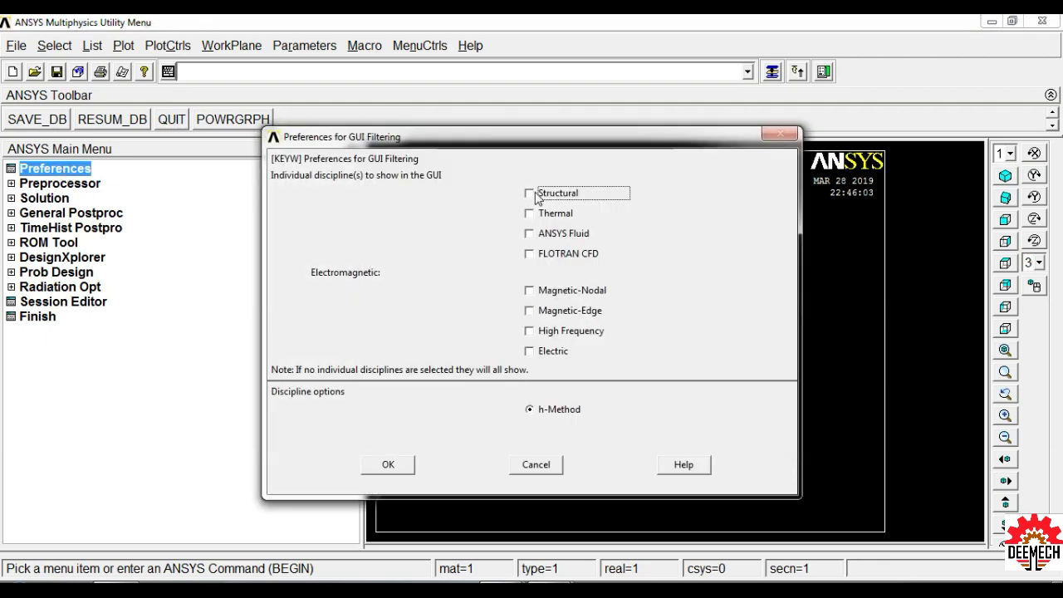
click(407, 466)
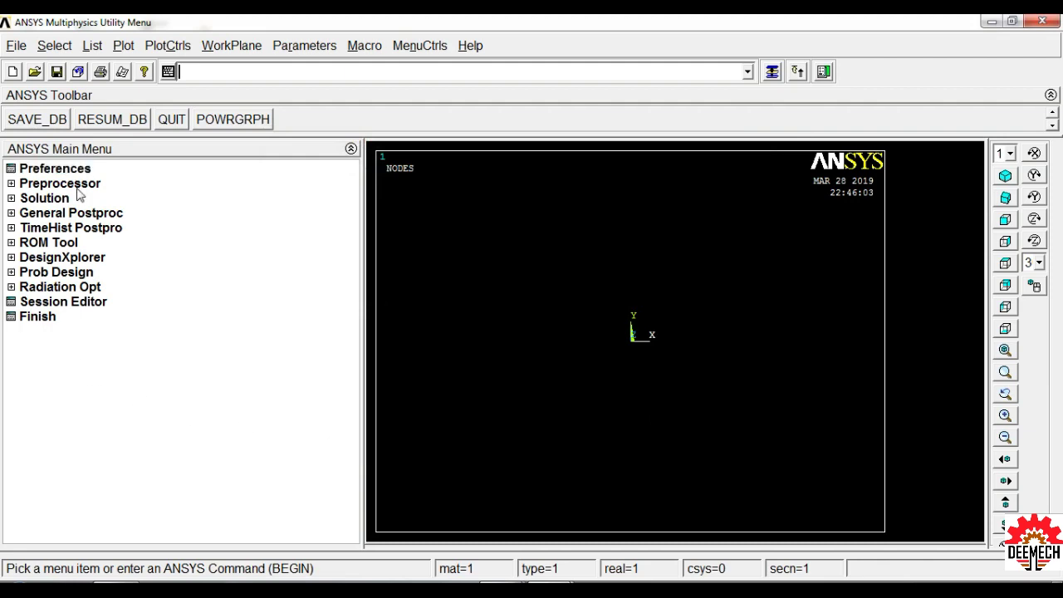
Add element type 1 as PLANE182 (Quad 4 node 182) with K3 set to plane stress with thickness.
click(60, 183)
click(81, 200)
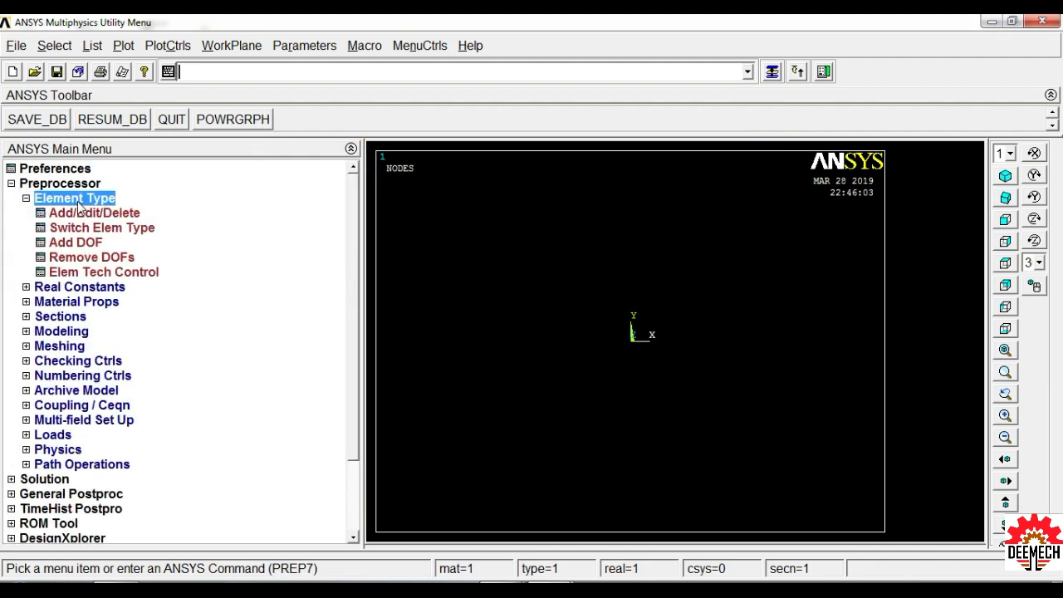
click(87, 215)
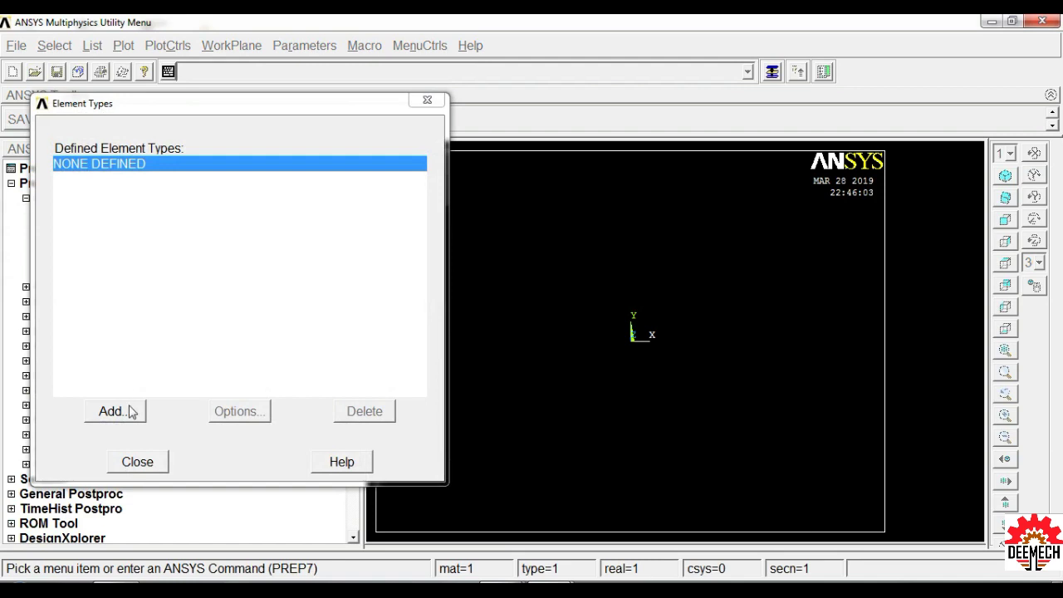
click(124, 416)
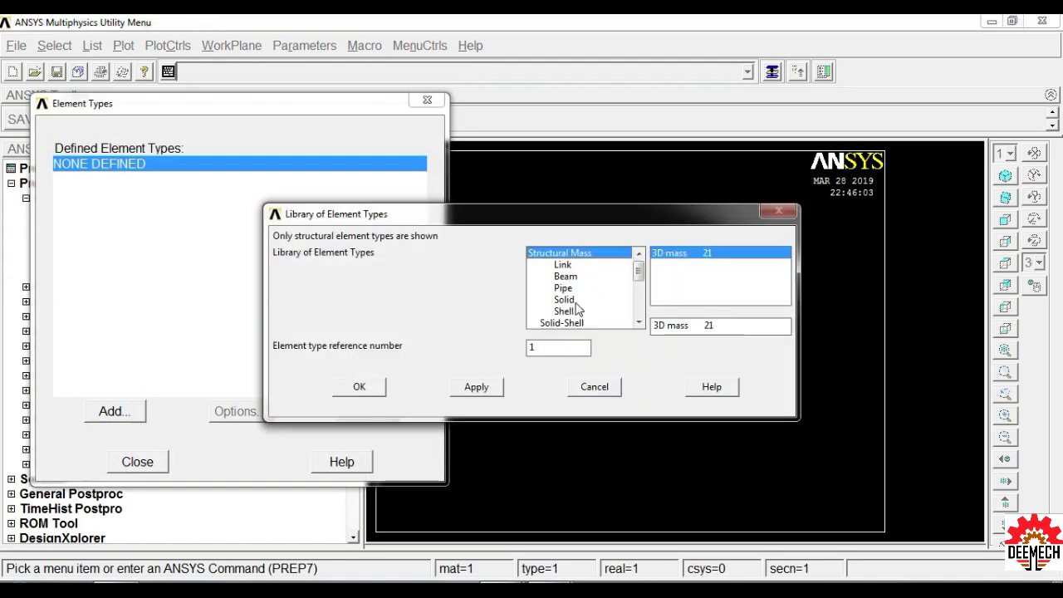
click(563, 301)
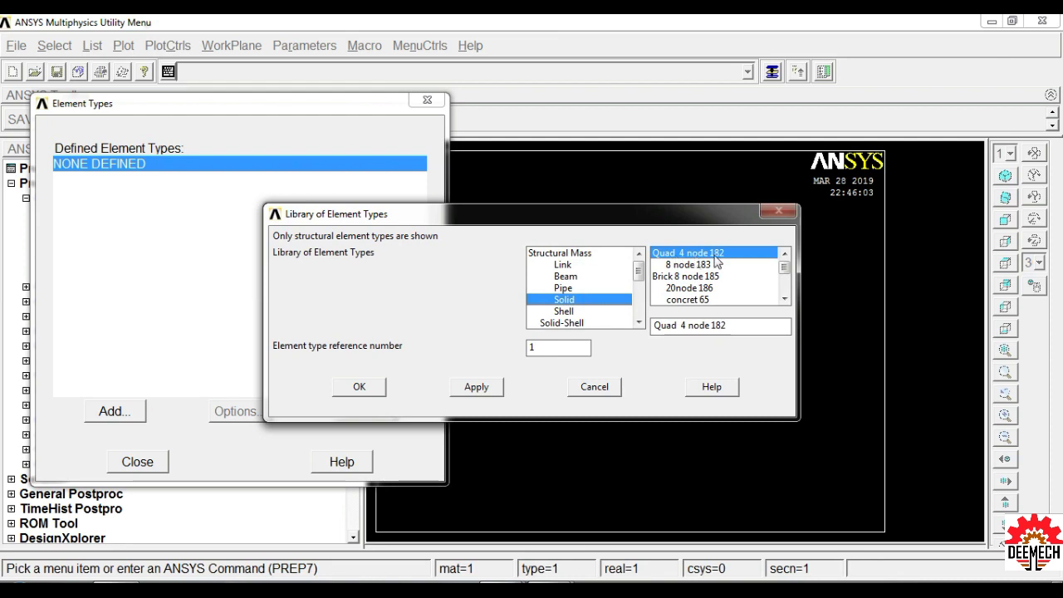
click(376, 388)
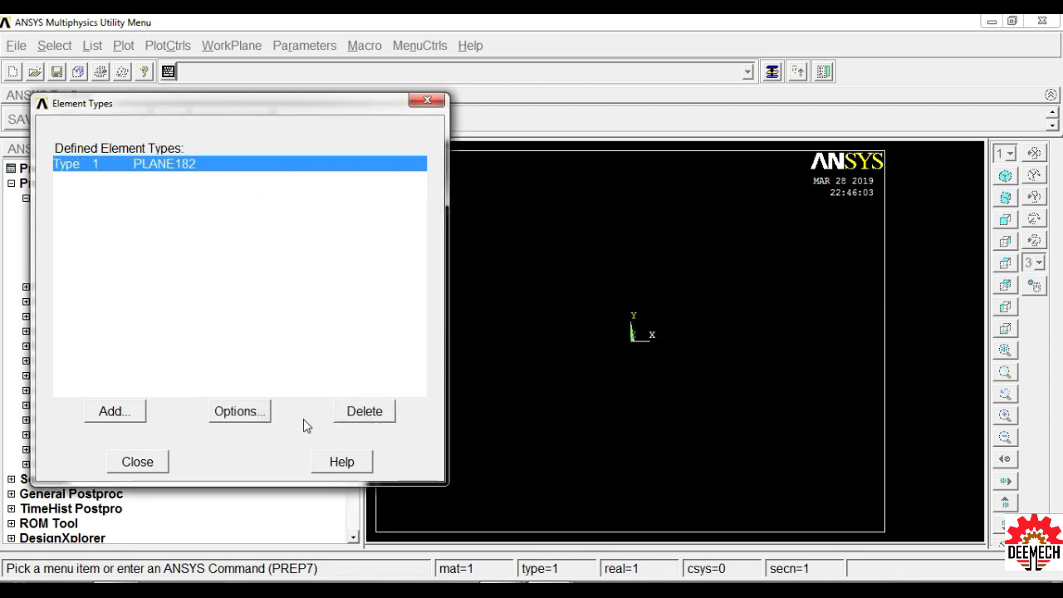
click(247, 415)
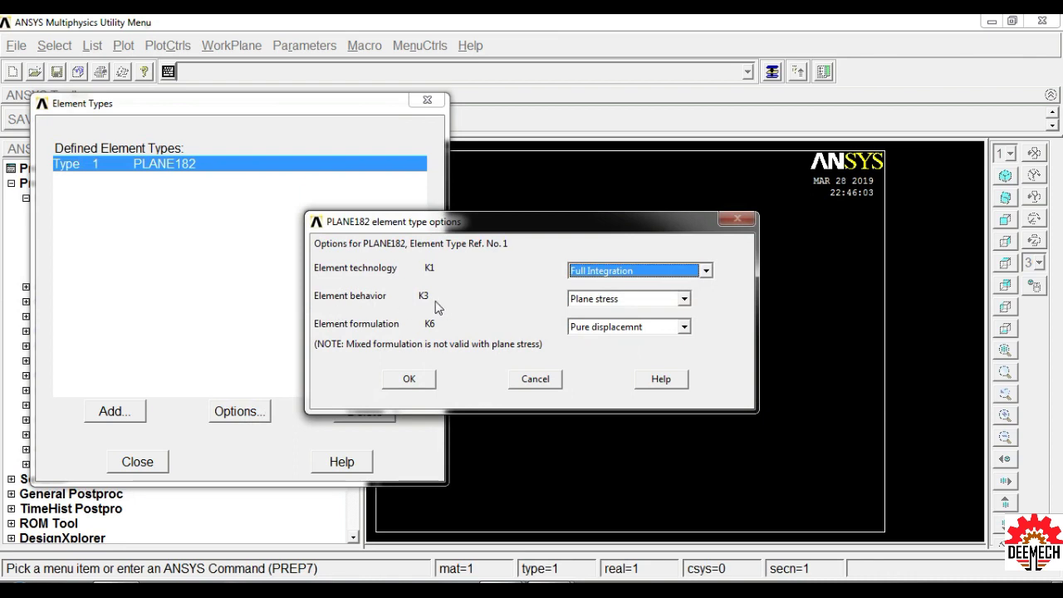
click(684, 299)
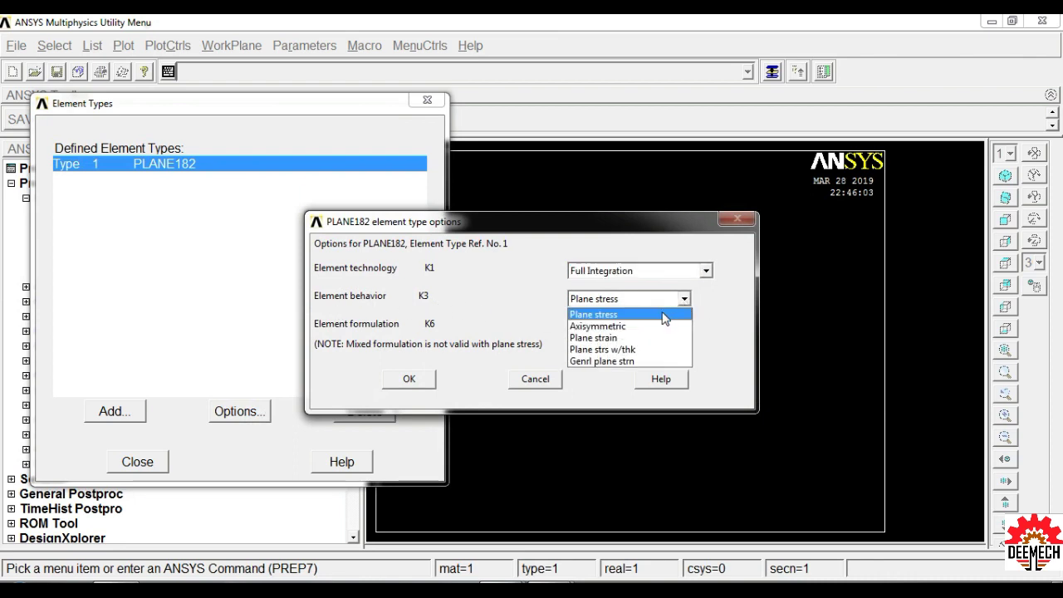
click(628, 353)
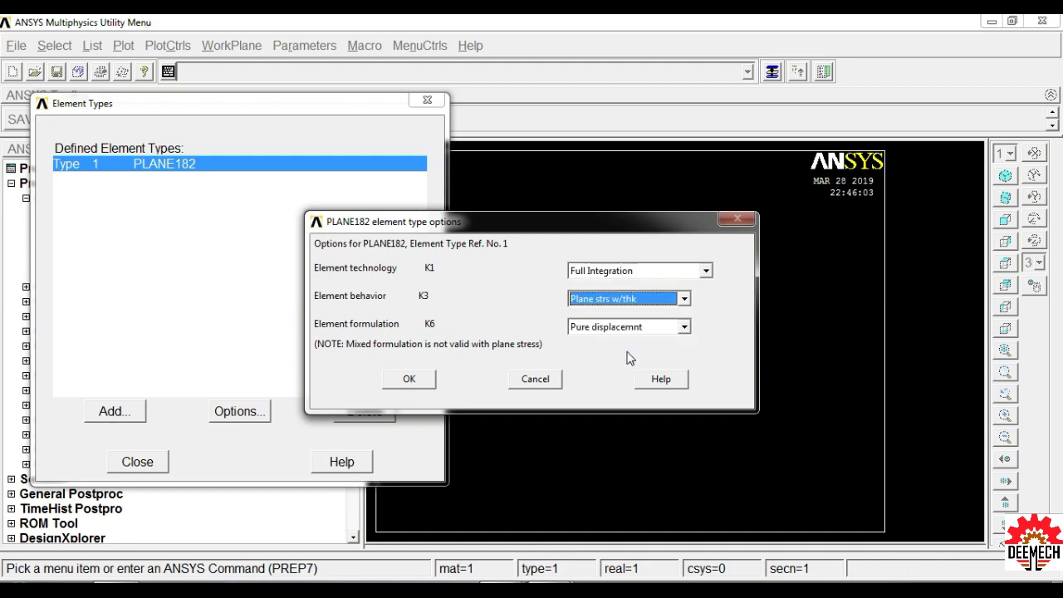
click(422, 384)
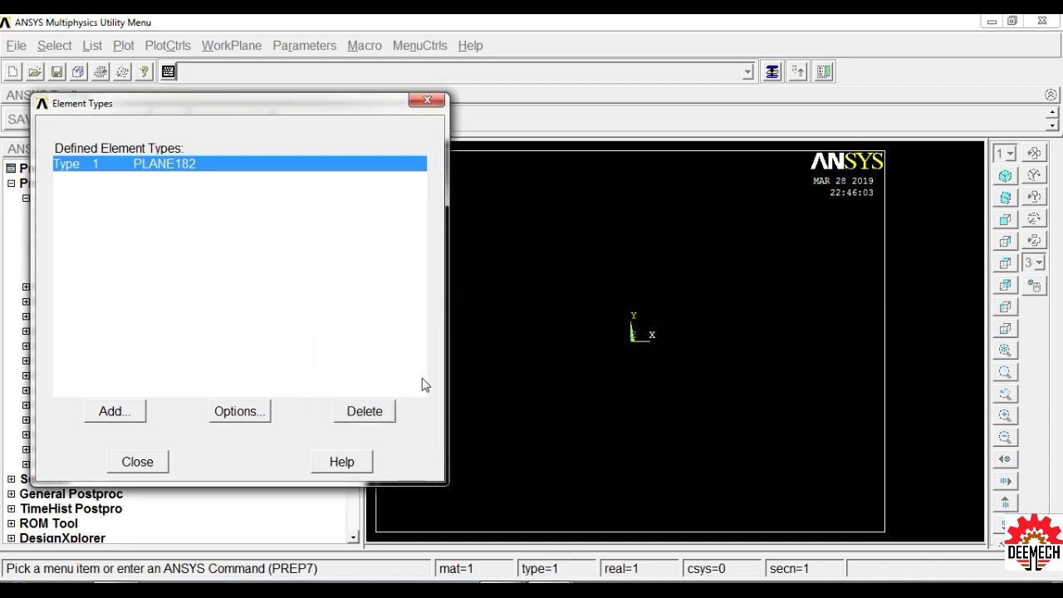
click(152, 465)
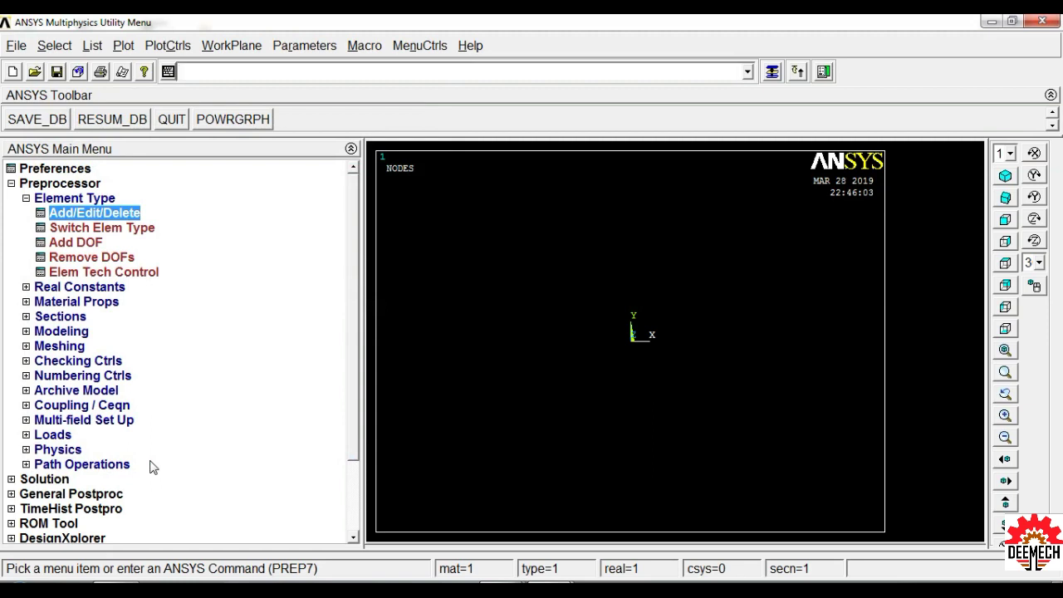
Add real constant set 1 for PLANE182 with Thickness 1.
click(86, 288)
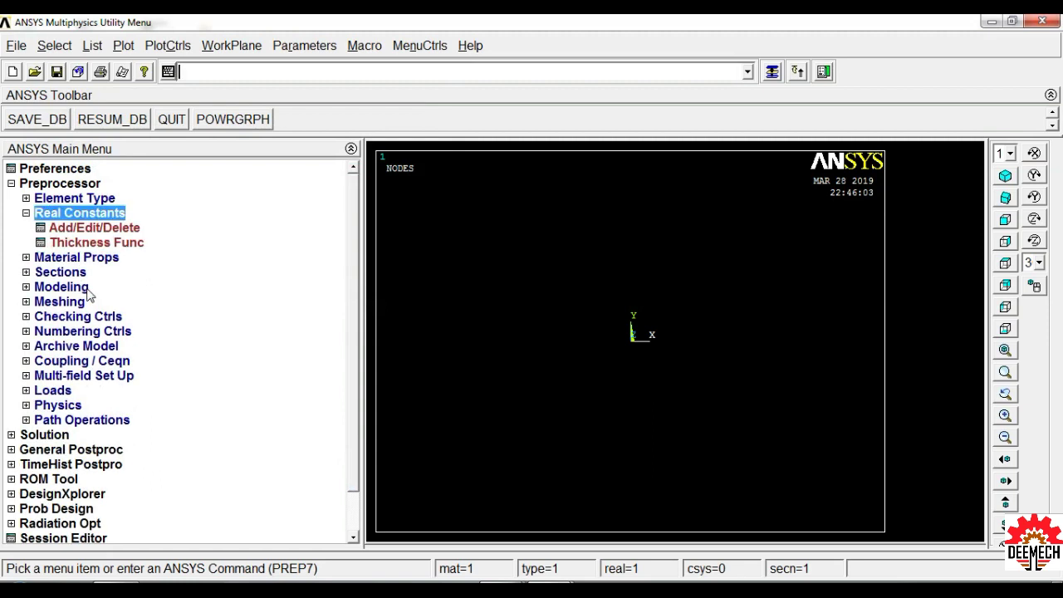
click(94, 233)
click(91, 358)
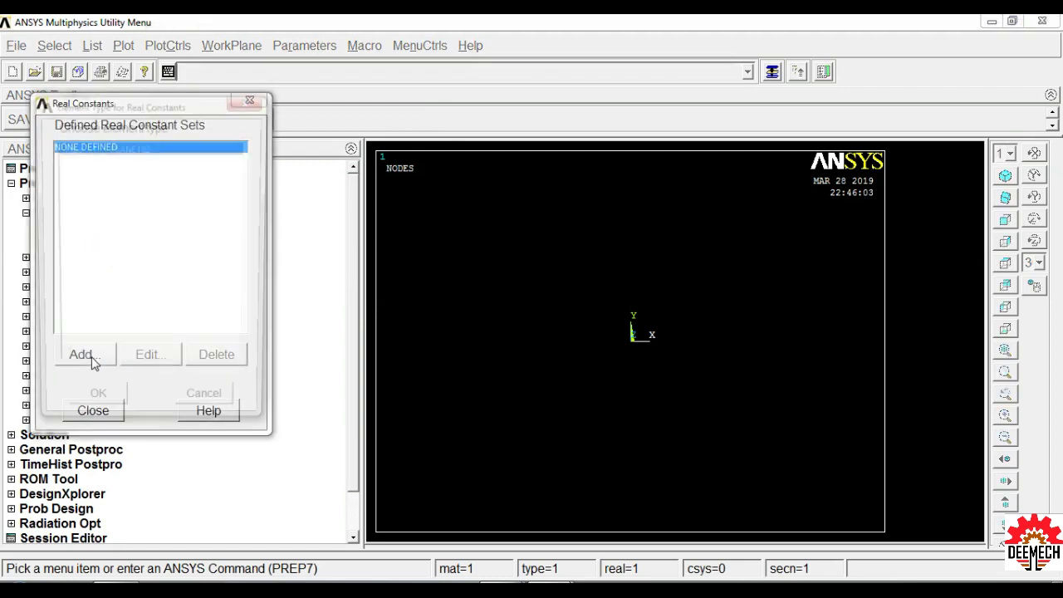
click(93, 411)
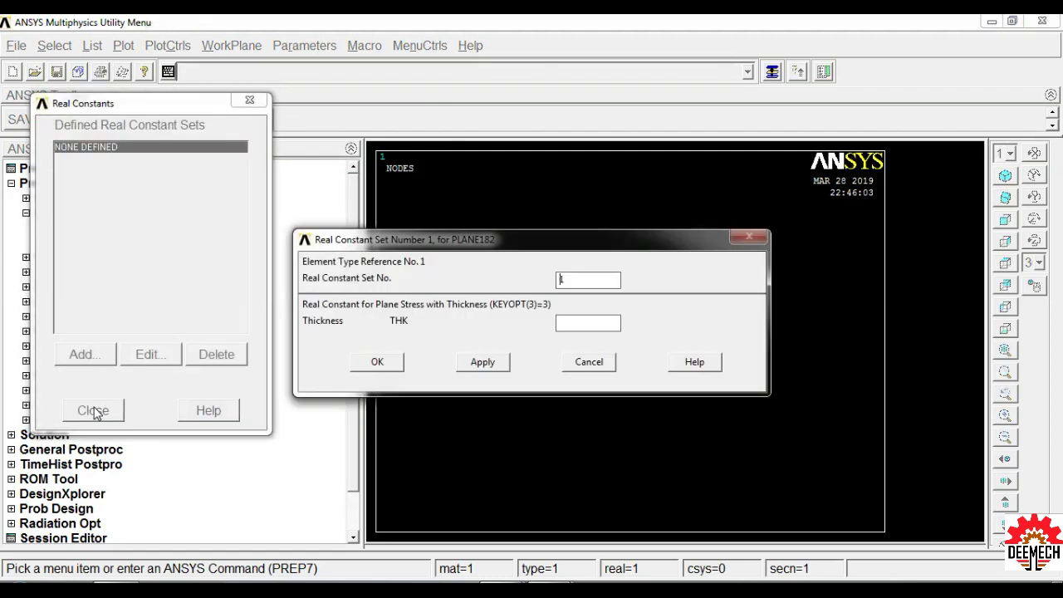
click(590, 323)
text(1)
click(392, 363)
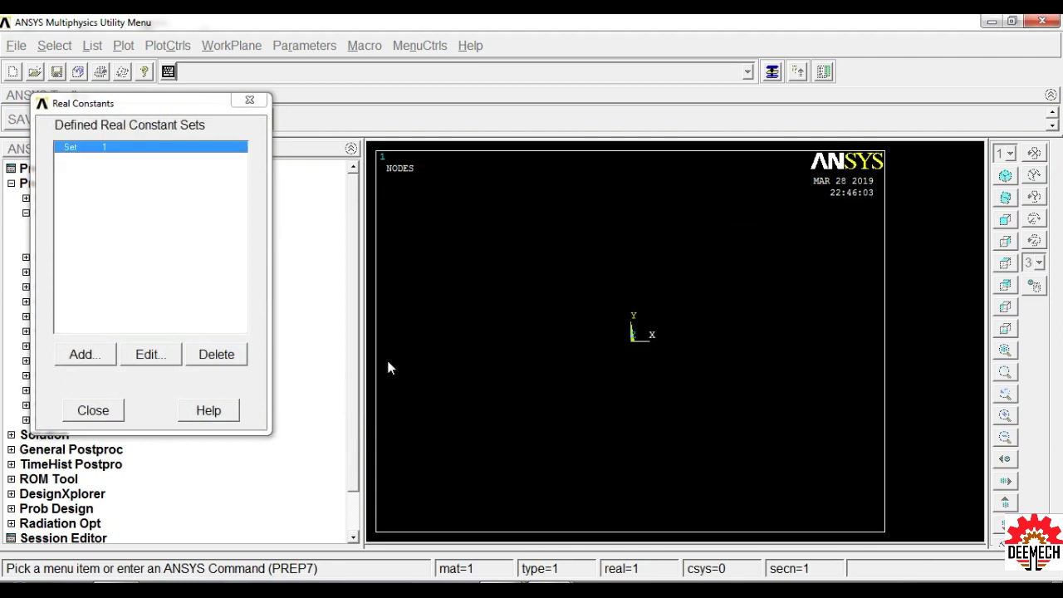
click(93, 410)
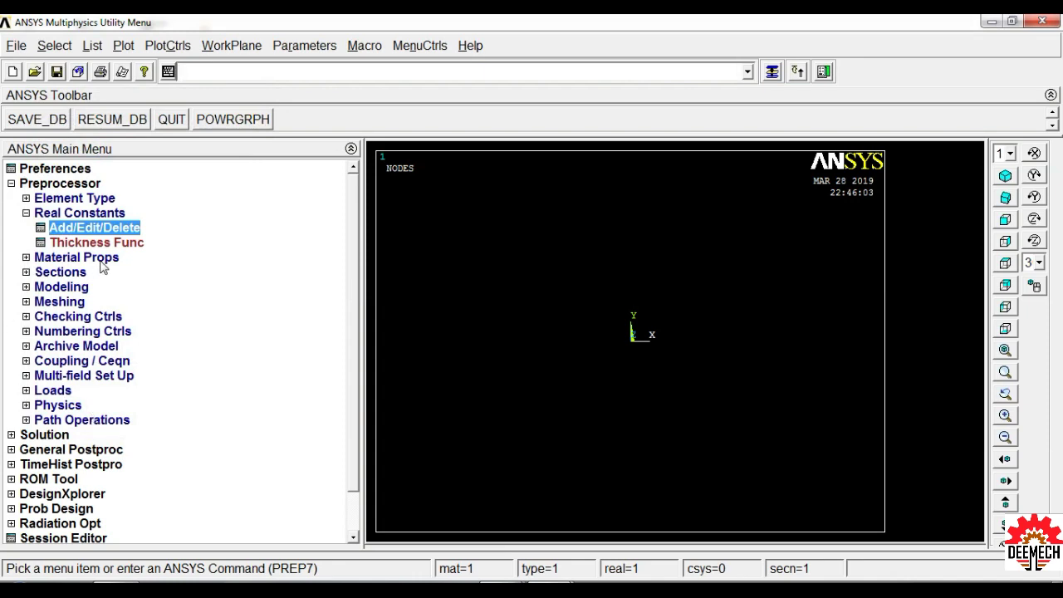
click(101, 260)
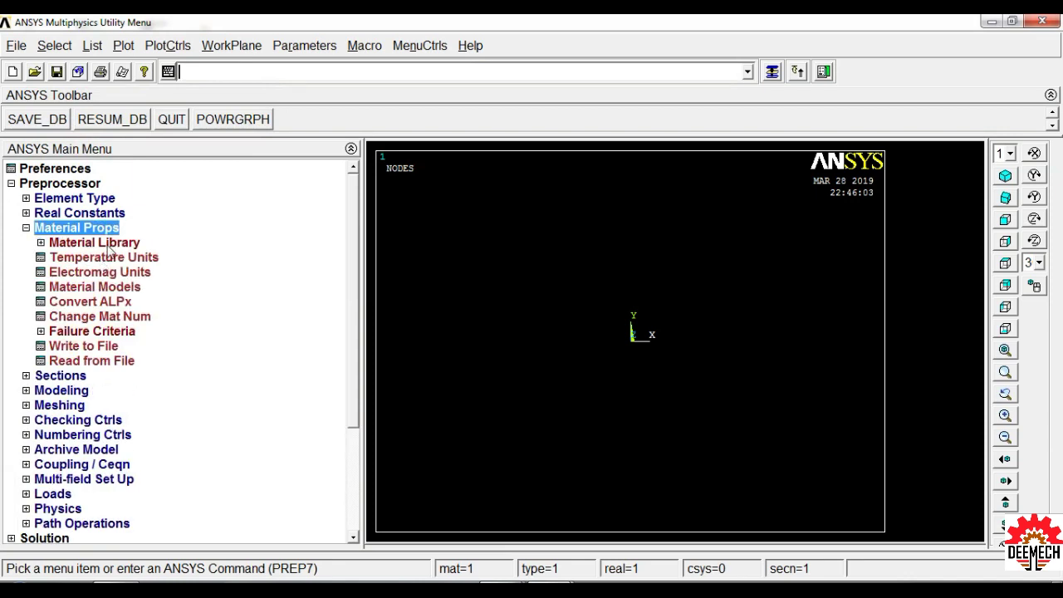
Define material 1 as linear isotropic elastic with EX 210e3 and PRXY 0.3.
click(122, 291)
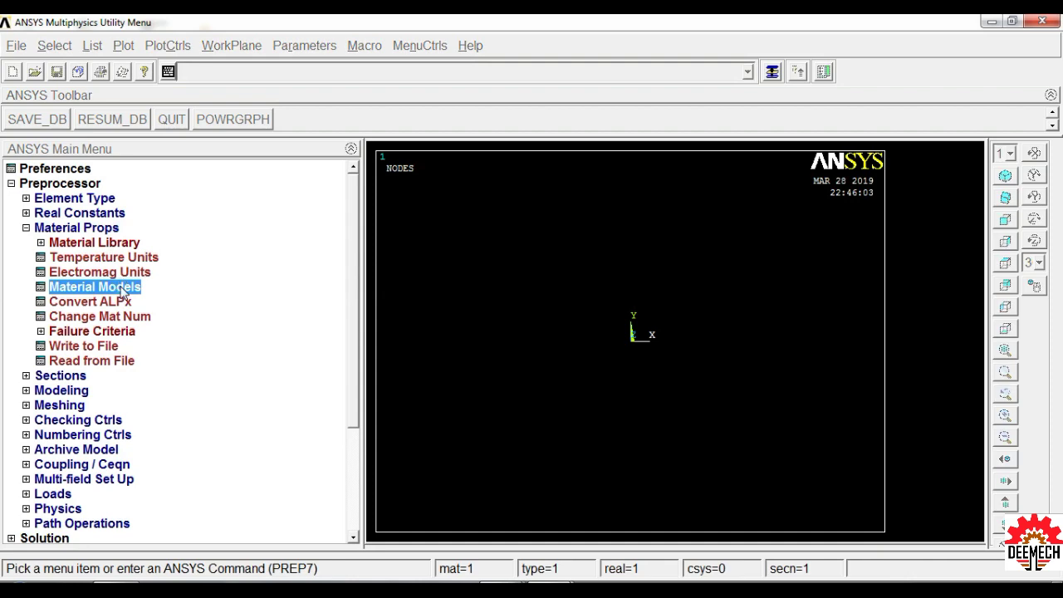
double_click(559, 280)
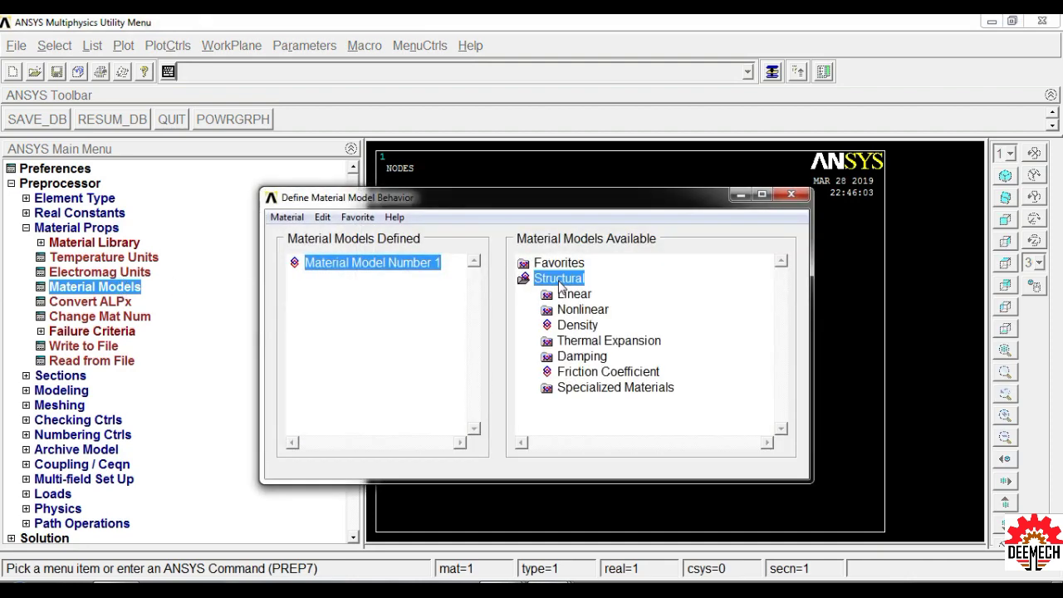
double_click(571, 296)
double_click(601, 311)
double_click(627, 325)
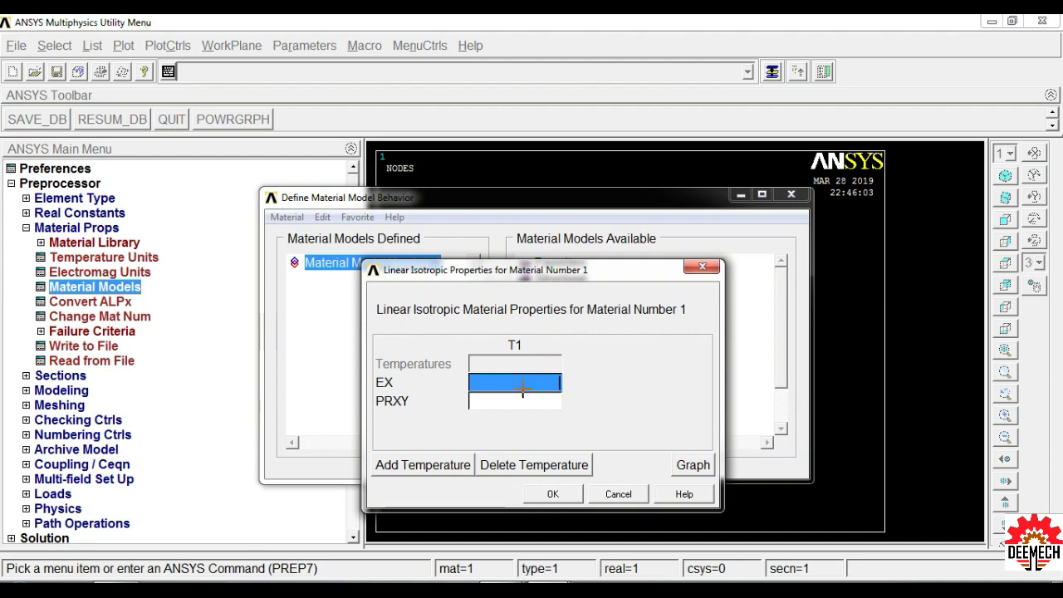
text(21)
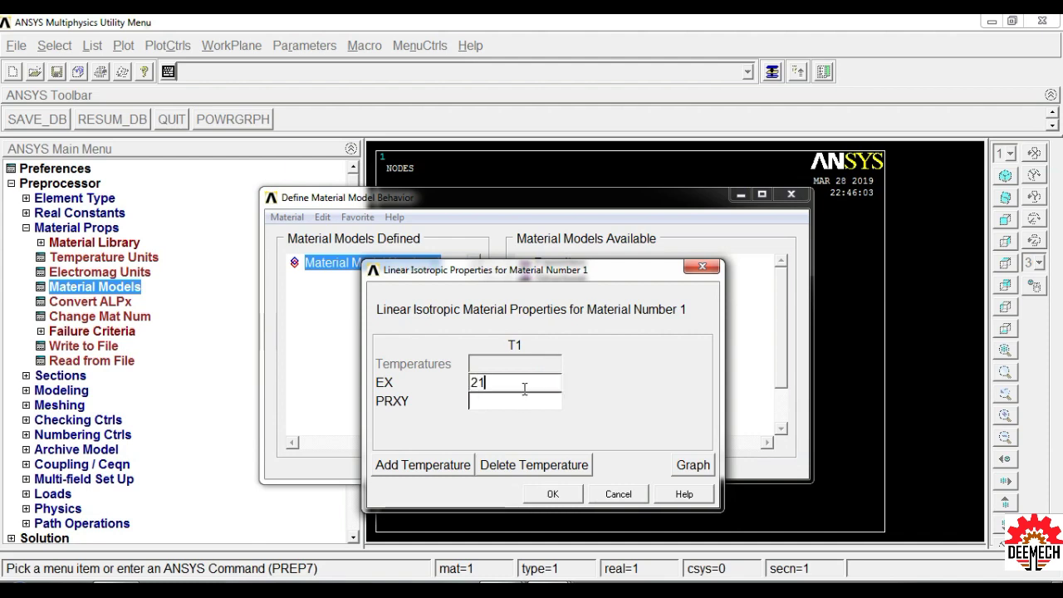
text(0e3)
click(515, 405)
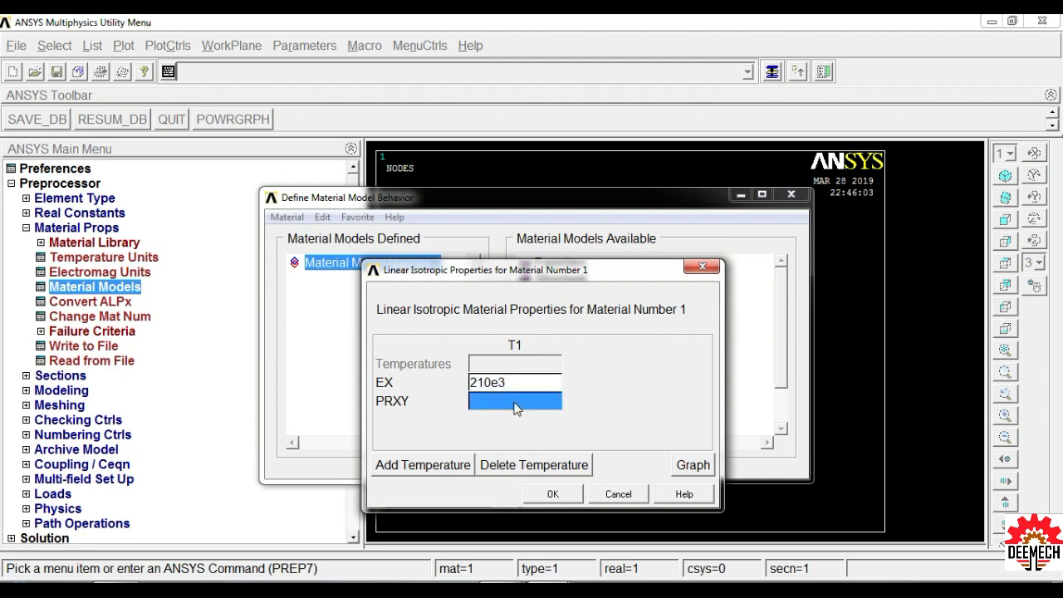
text(0.3)
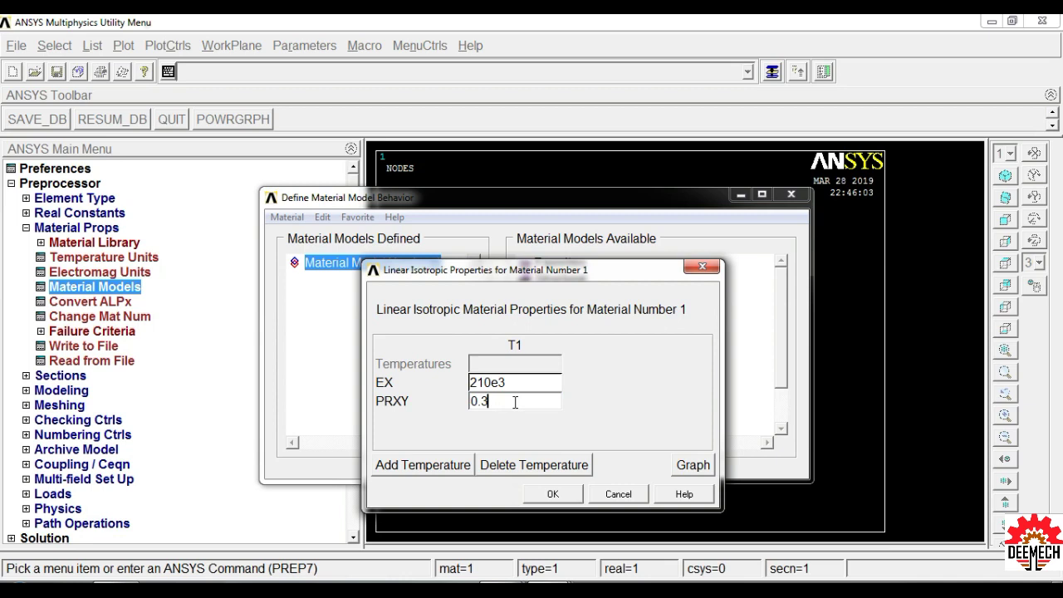
click(548, 493)
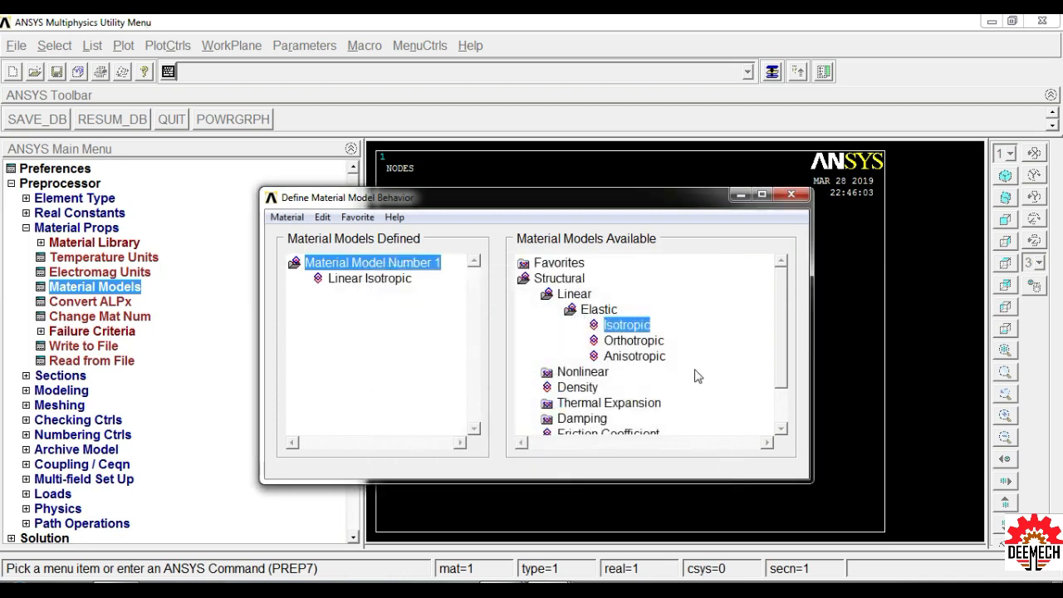
click(791, 196)
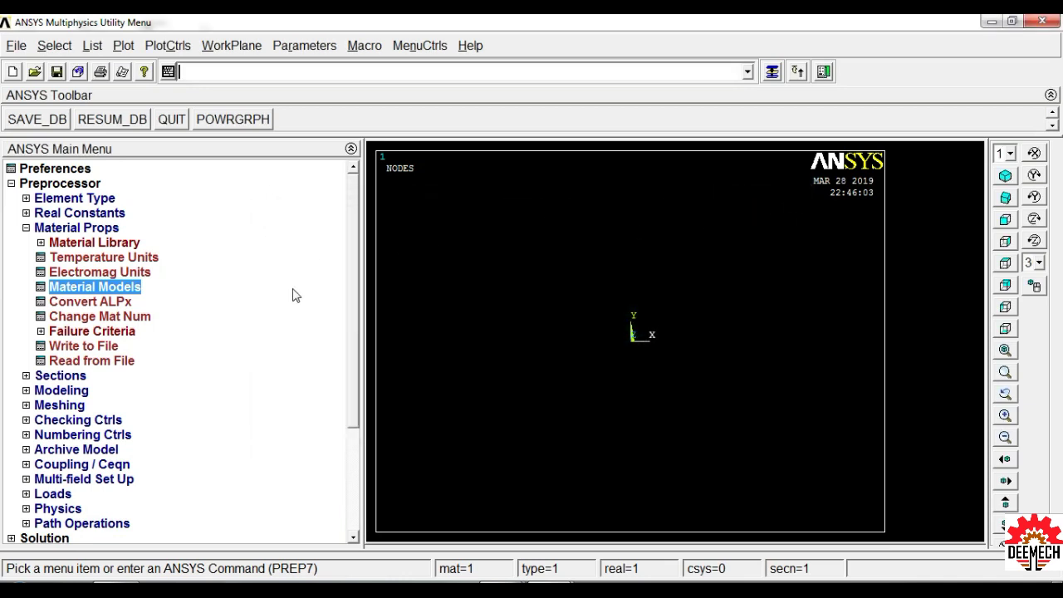
click(26, 227)
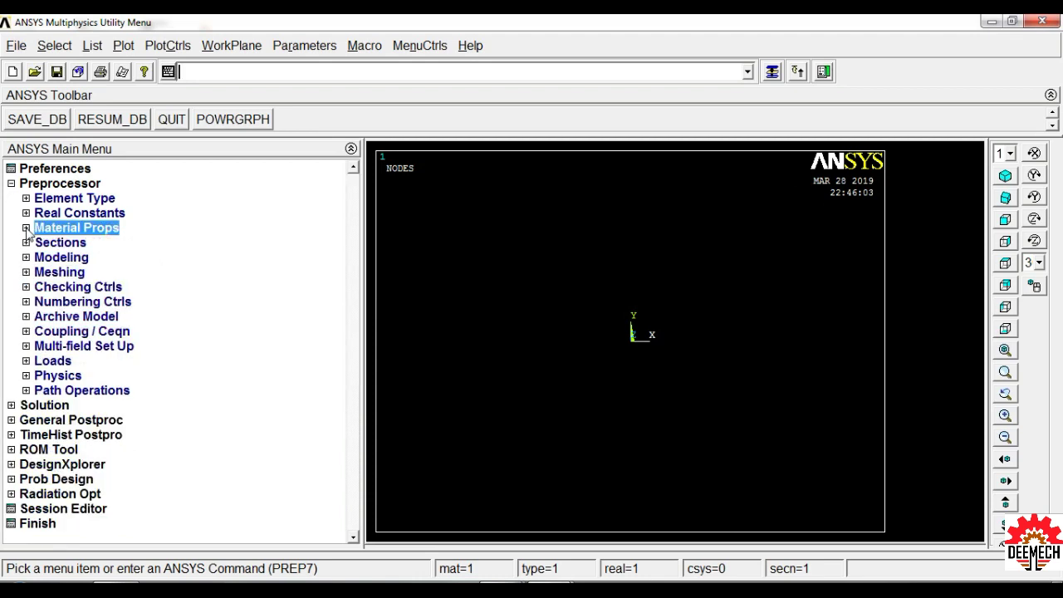
Create a rectangle by dimensions with X1=0, X2=30 and Y from 0 to 20.
click(63, 261)
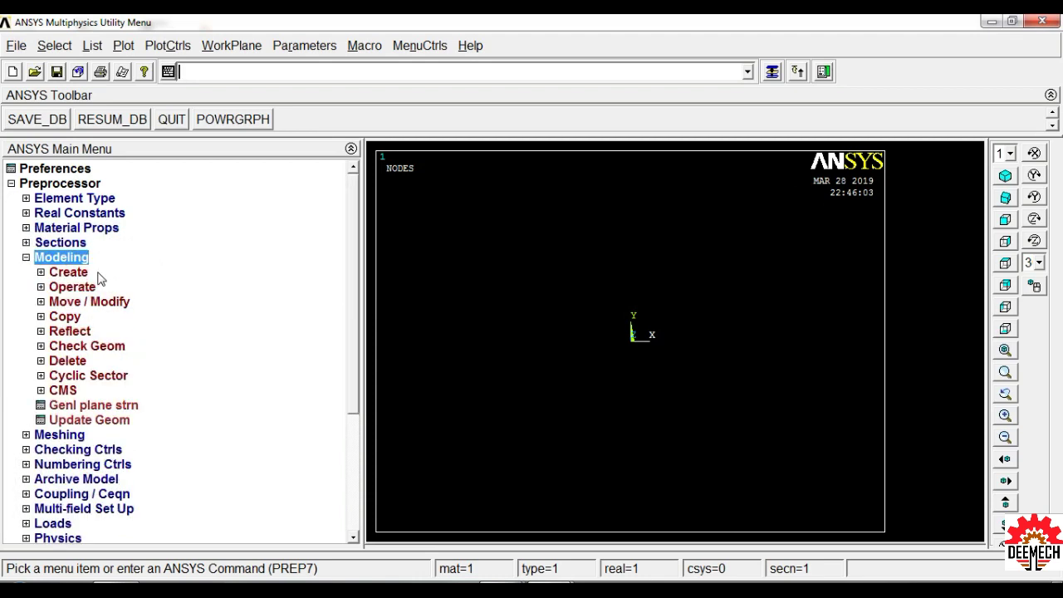
click(71, 274)
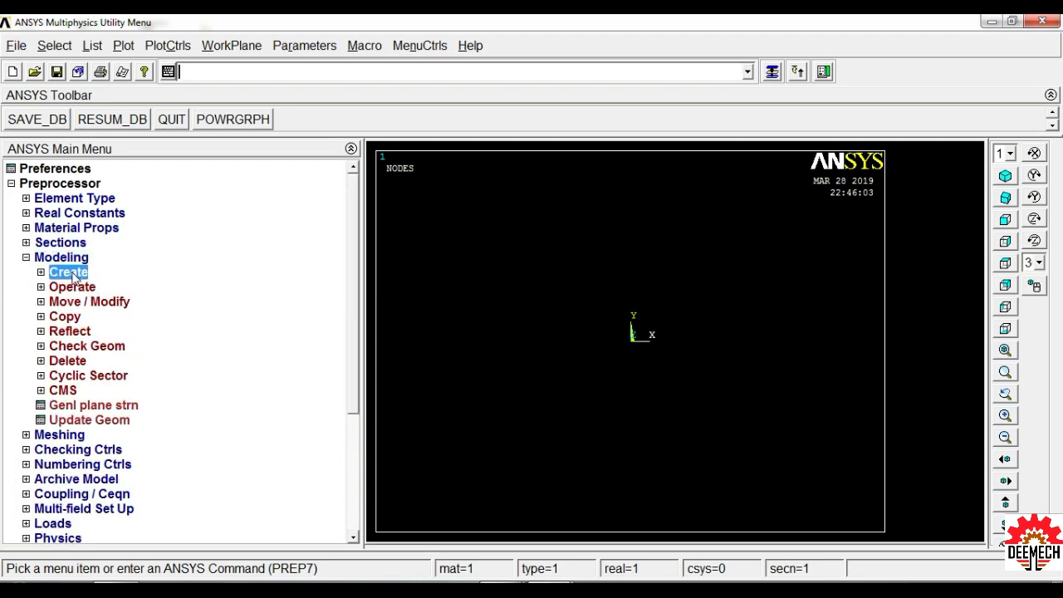
click(84, 319)
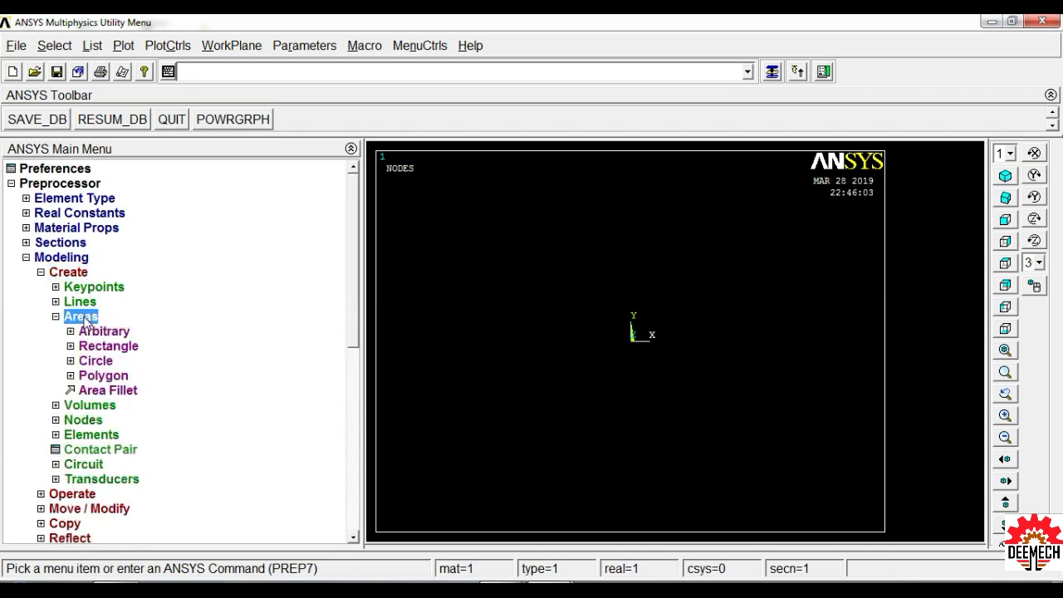
click(115, 349)
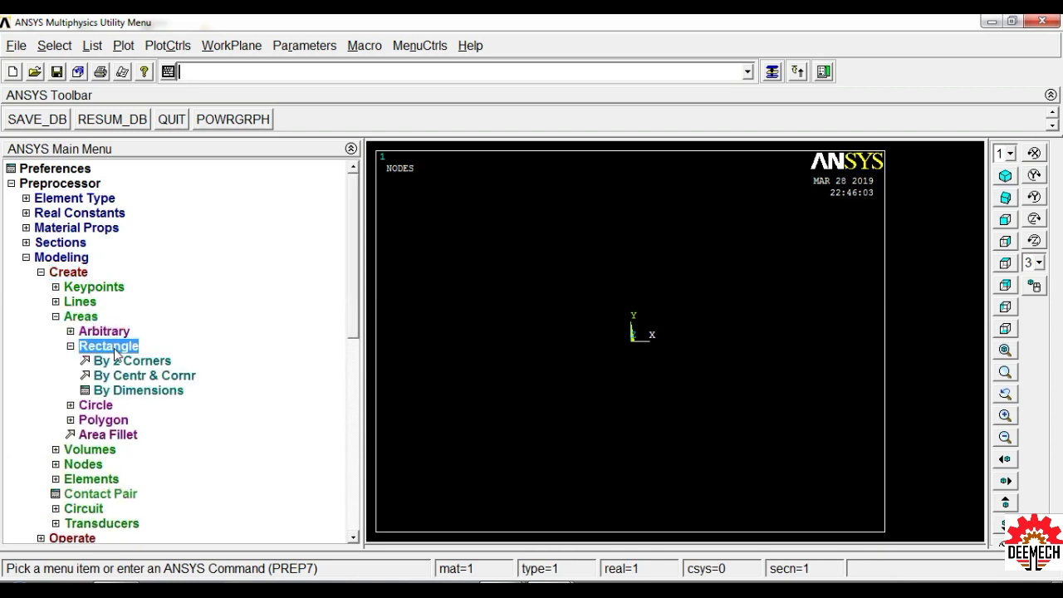
click(148, 392)
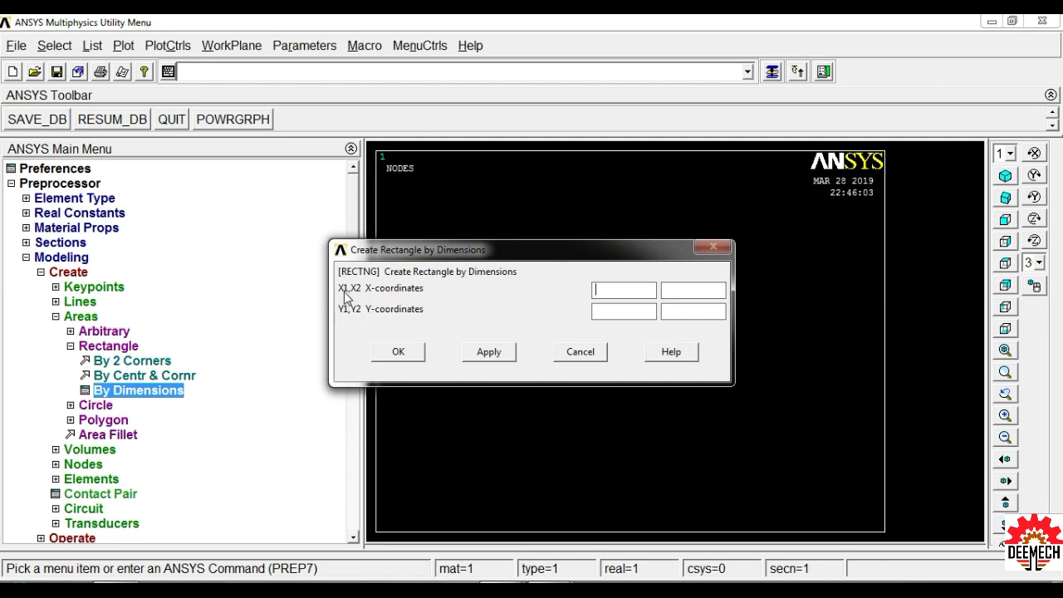
text(0)
click(700, 288)
text(30)
click(605, 311)
click(404, 356)
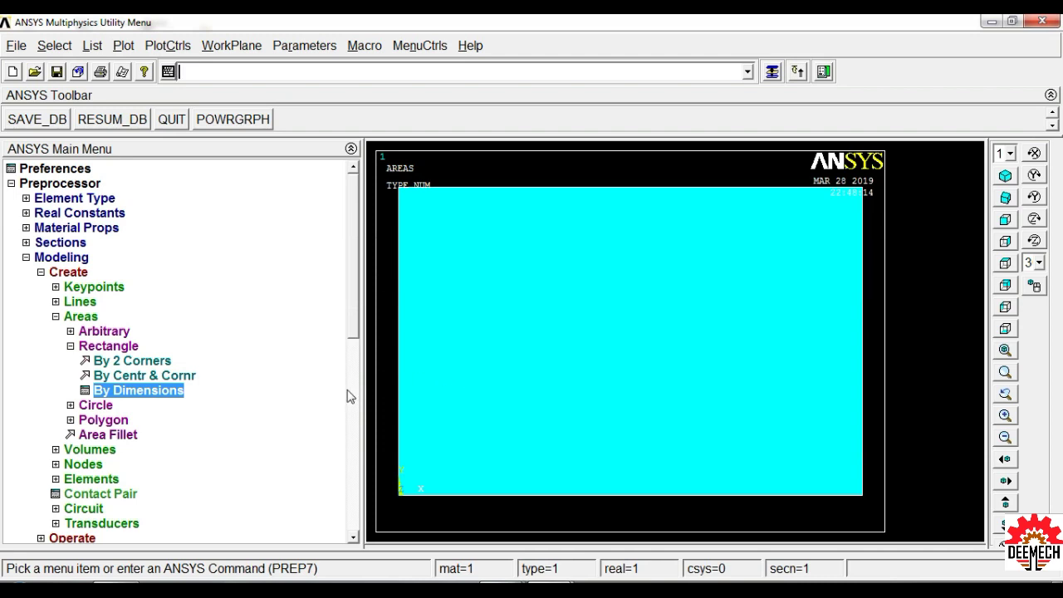
click(71, 347)
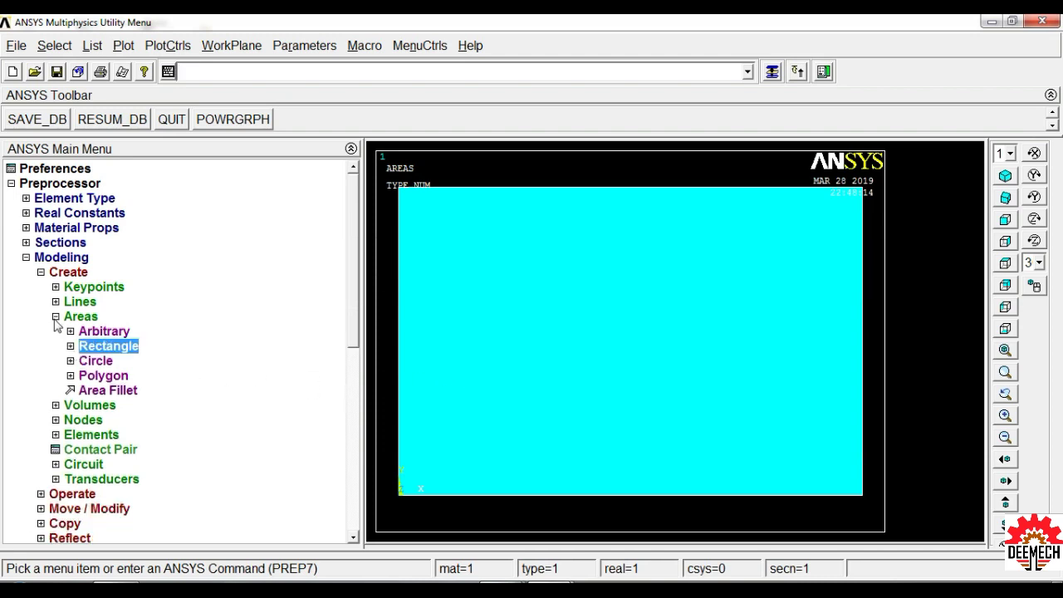
Collapse the Modeling tree, then expand Create > Areas > Circle.
click(56, 317)
click(40, 272)
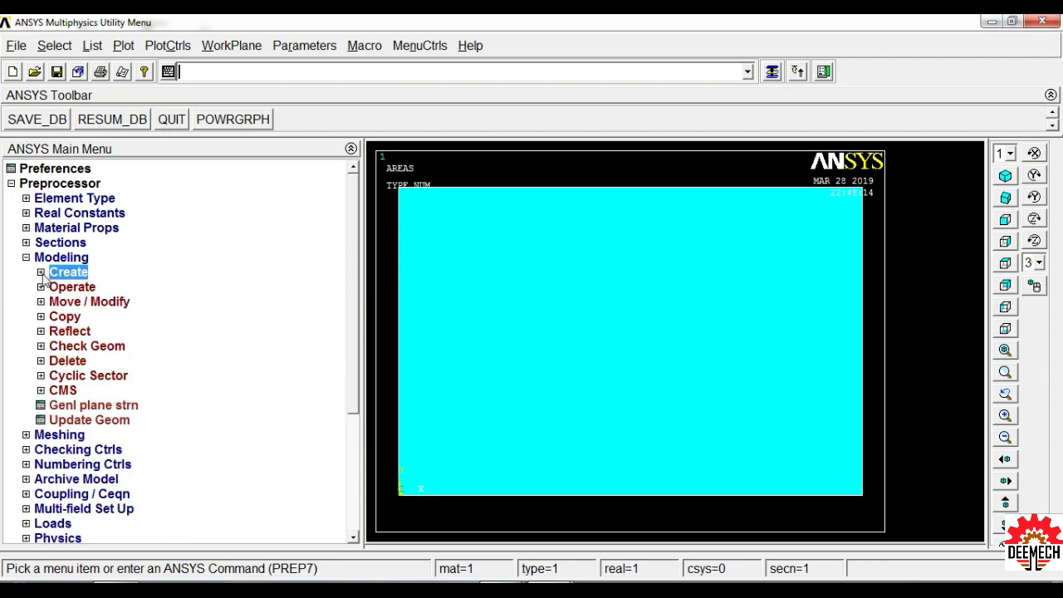
click(26, 258)
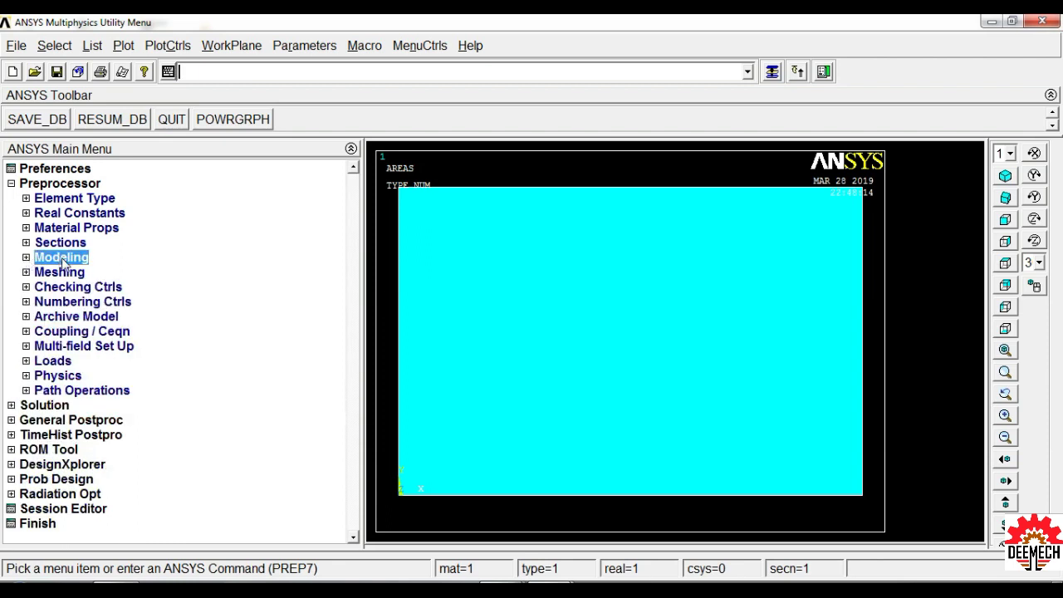
click(65, 262)
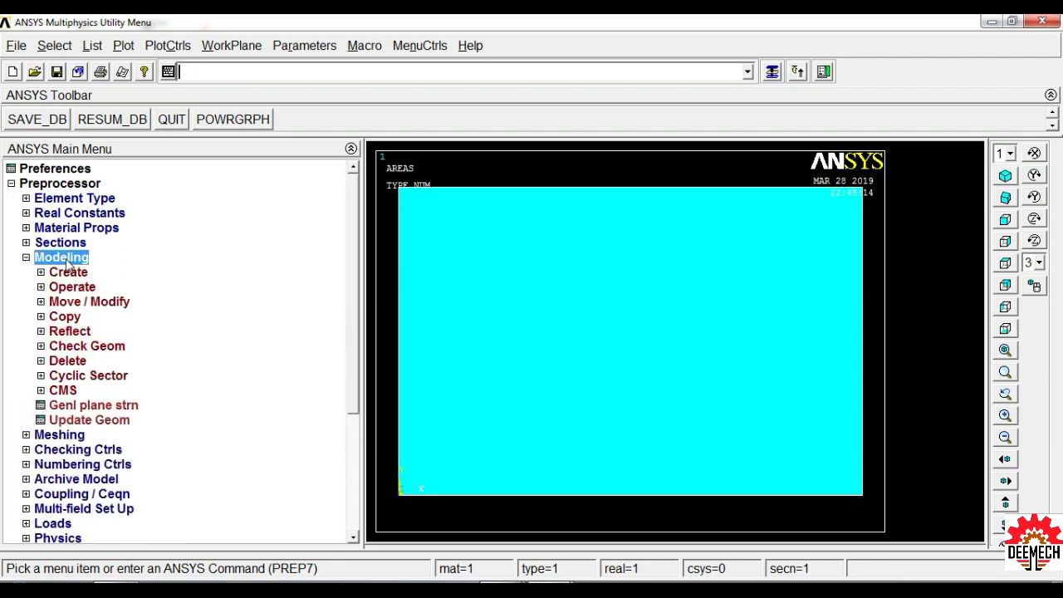
click(70, 274)
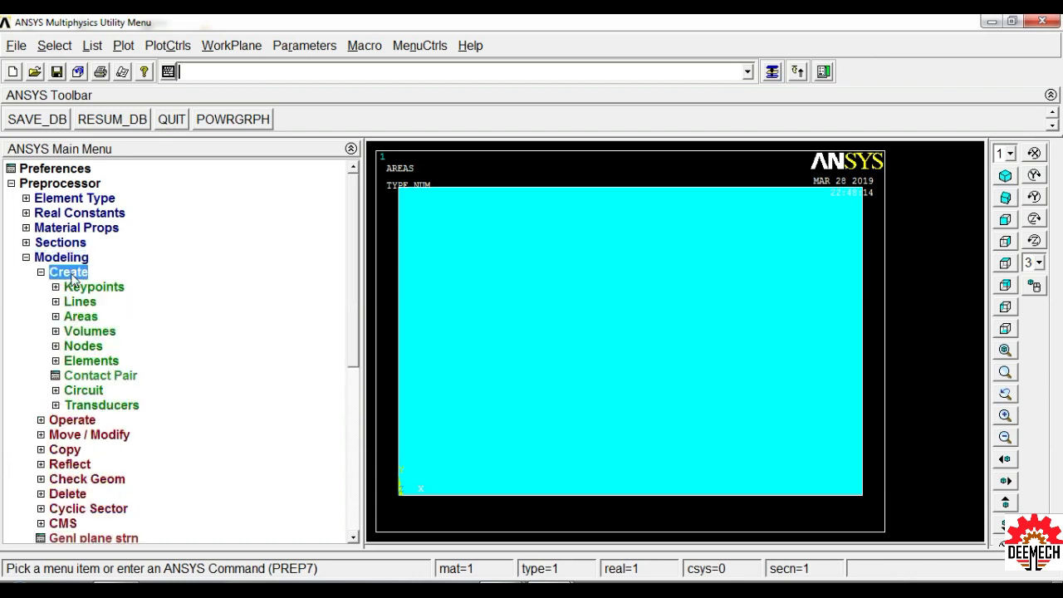
click(82, 319)
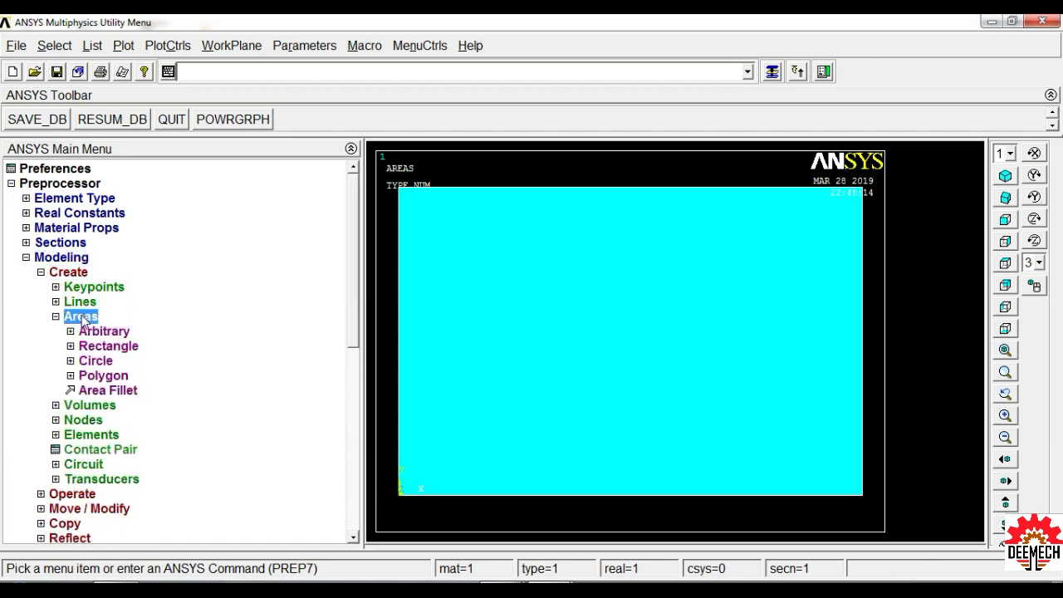
click(98, 363)
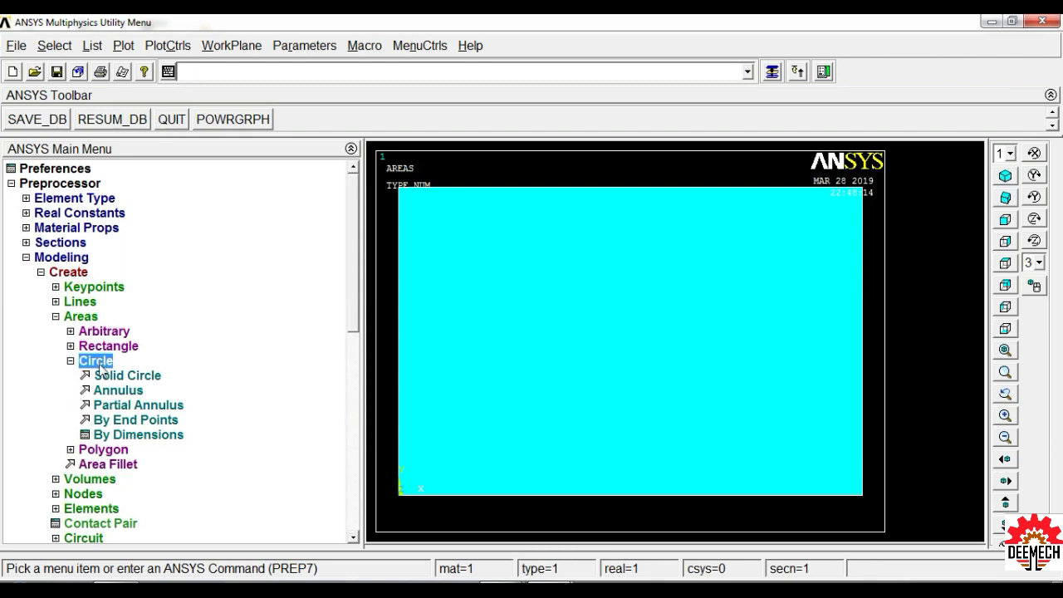
Create a solid circle of radius 5 centred at WP X=0, Y=0.
click(133, 376)
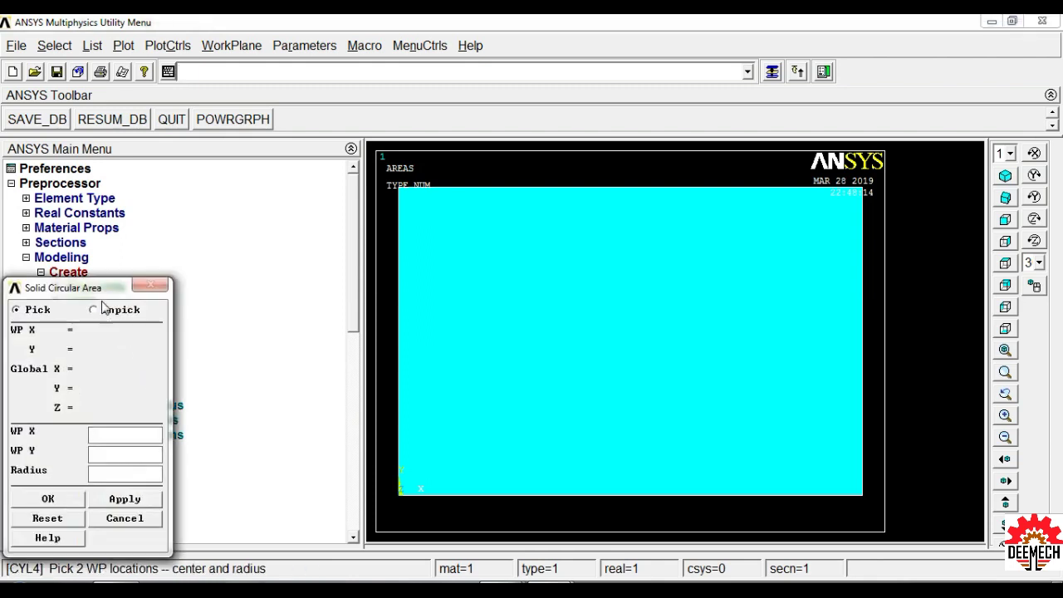
drag(108, 289, 247, 187)
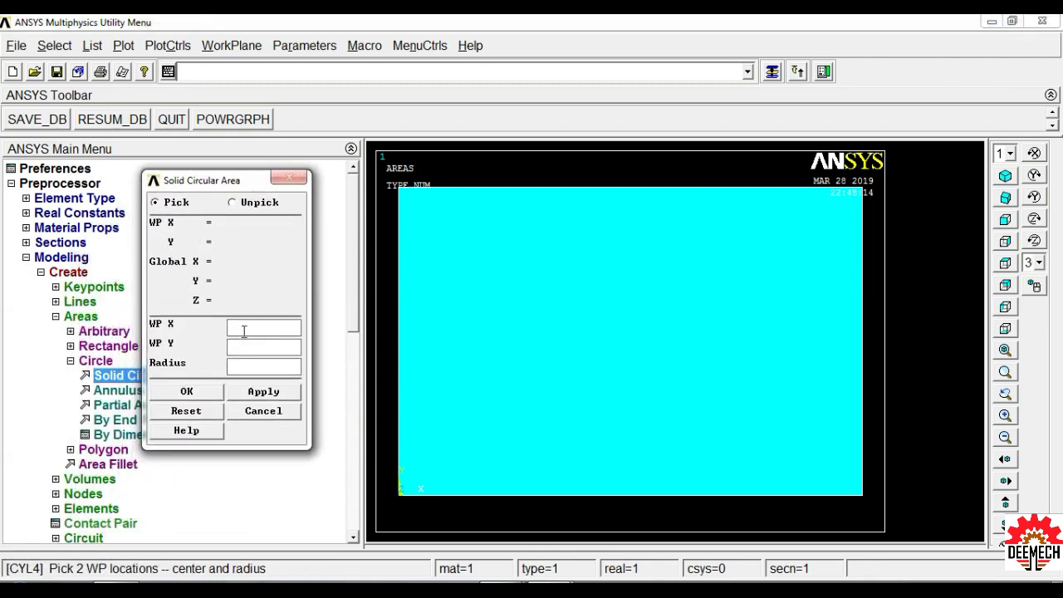
text(0)
click(270, 346)
click(240, 368)
text(5)
click(188, 392)
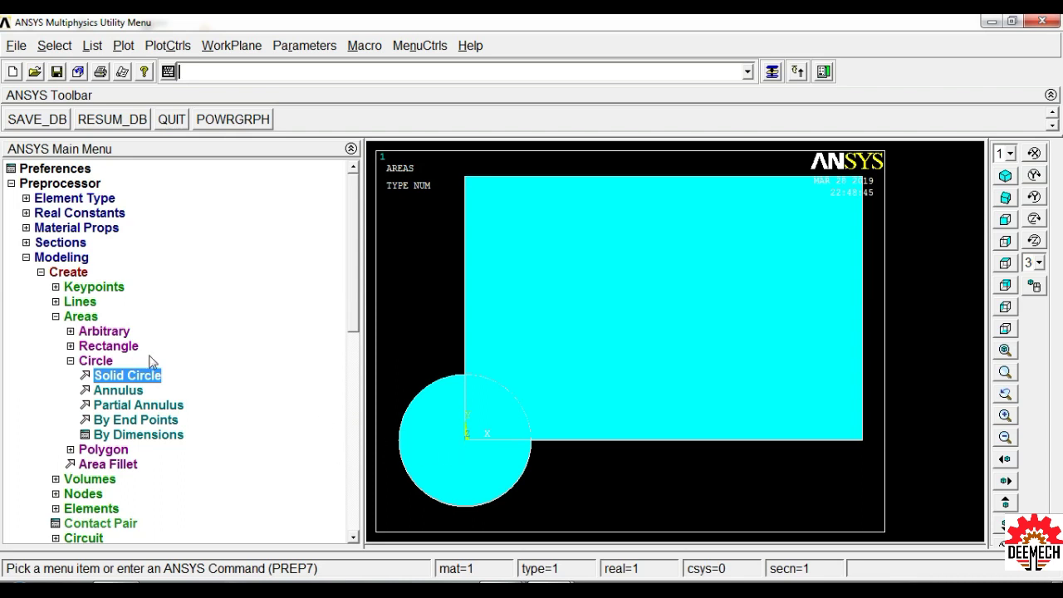
click(45, 277)
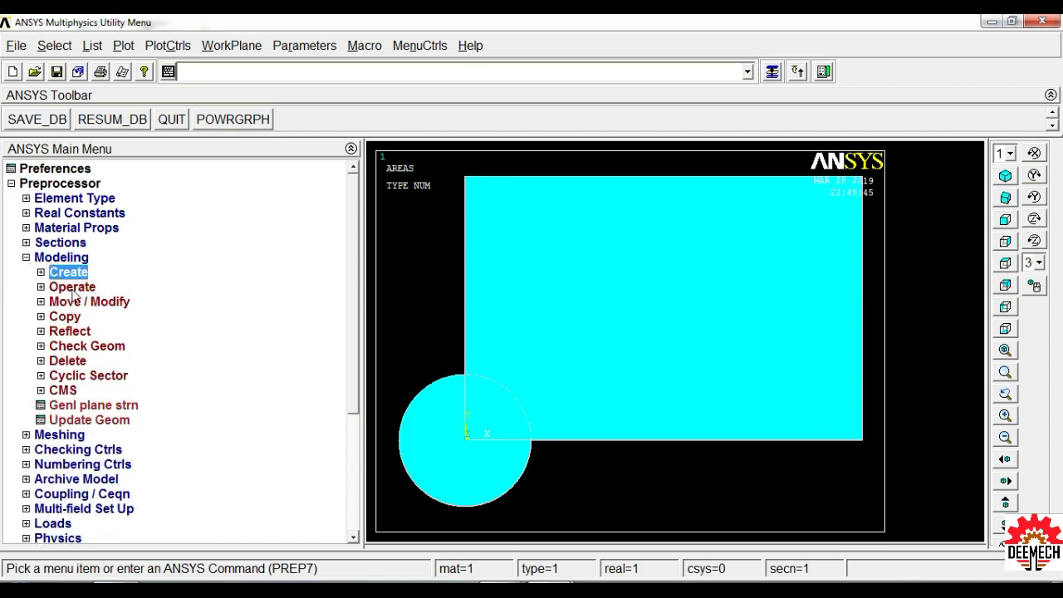
click(73, 287)
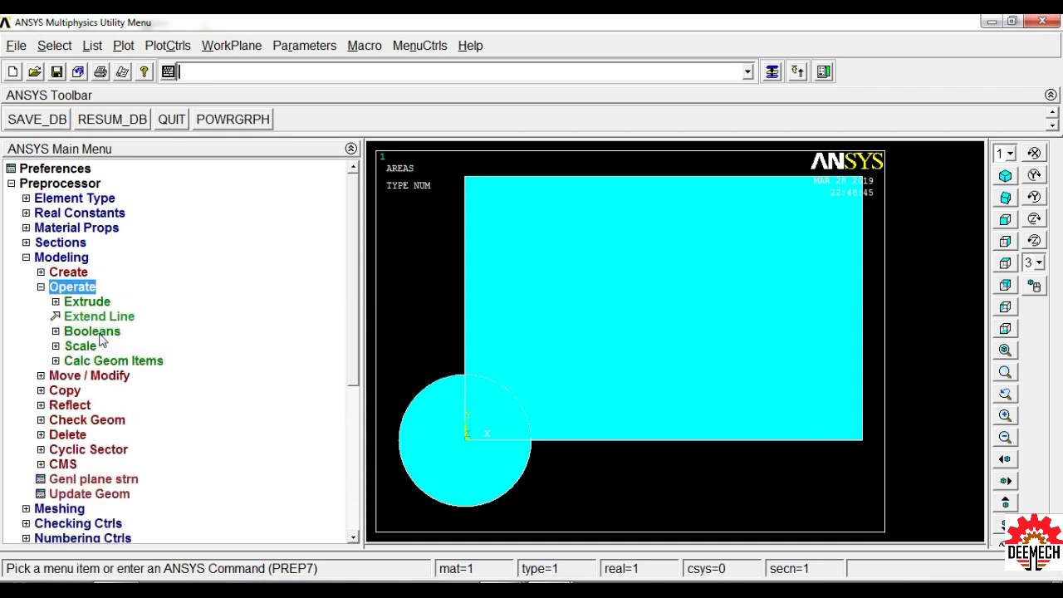
Subtract the radius-5 circle area from the rectangle area using Booleans.
click(98, 333)
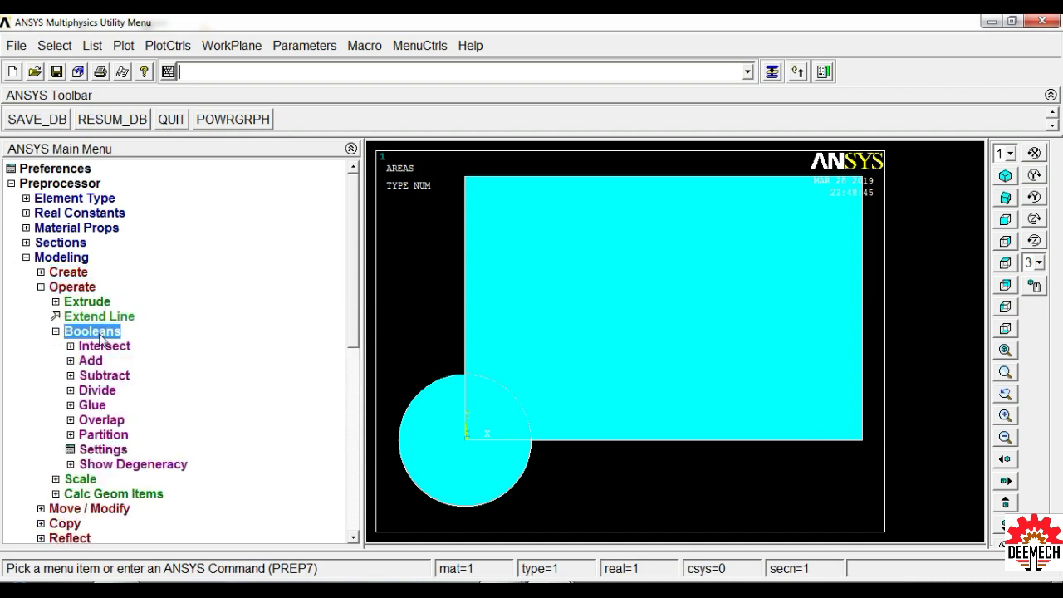
click(118, 378)
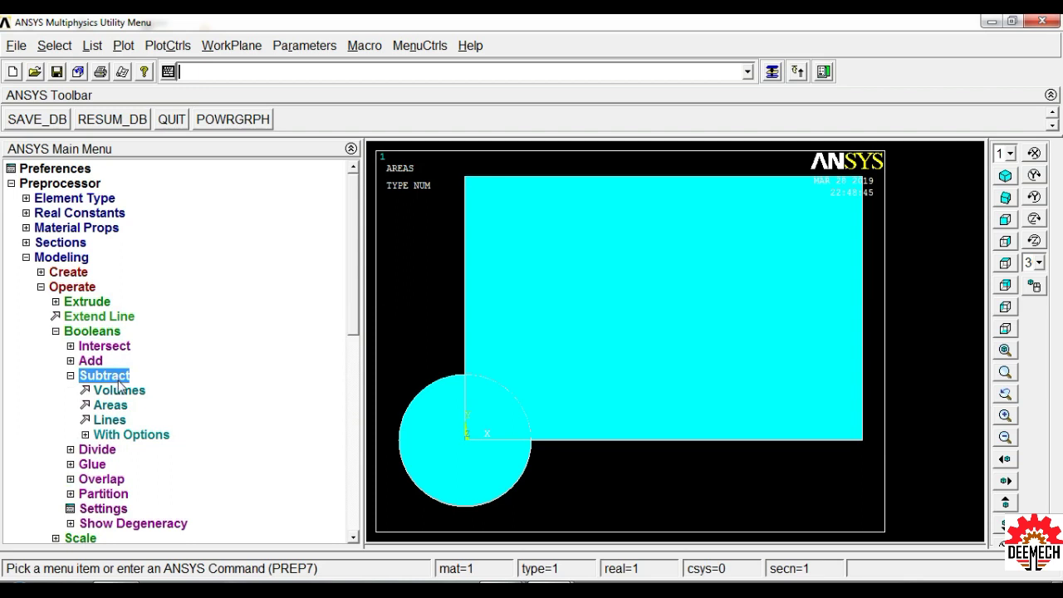
click(117, 406)
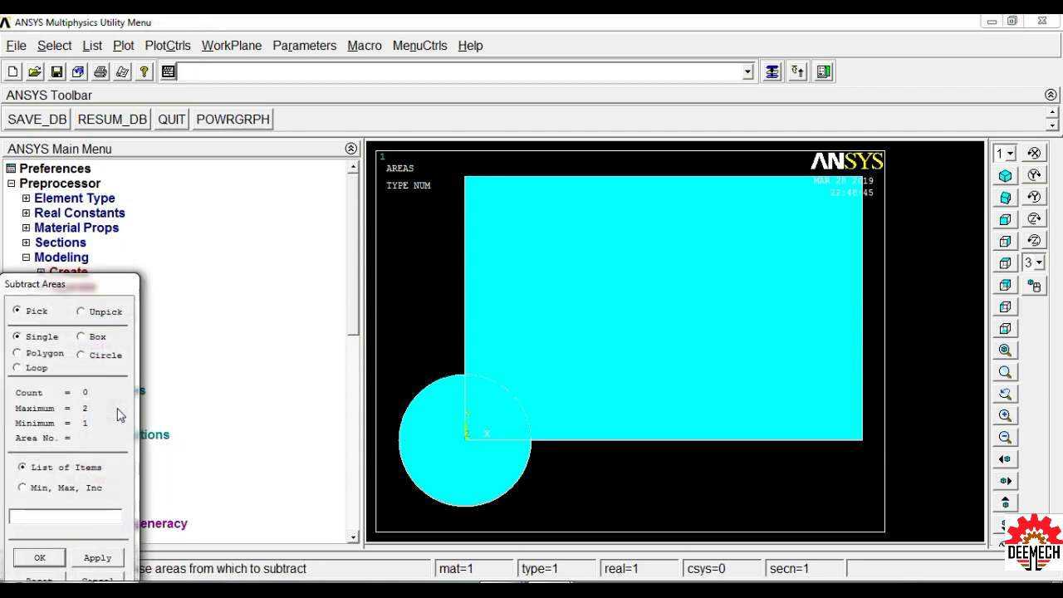
click(688, 313)
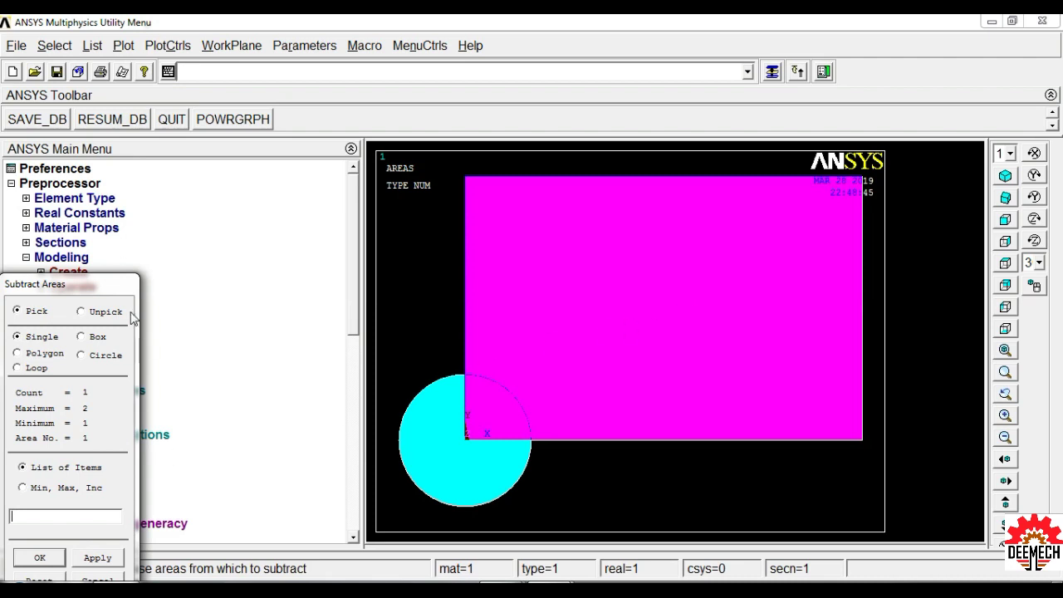
click(115, 479)
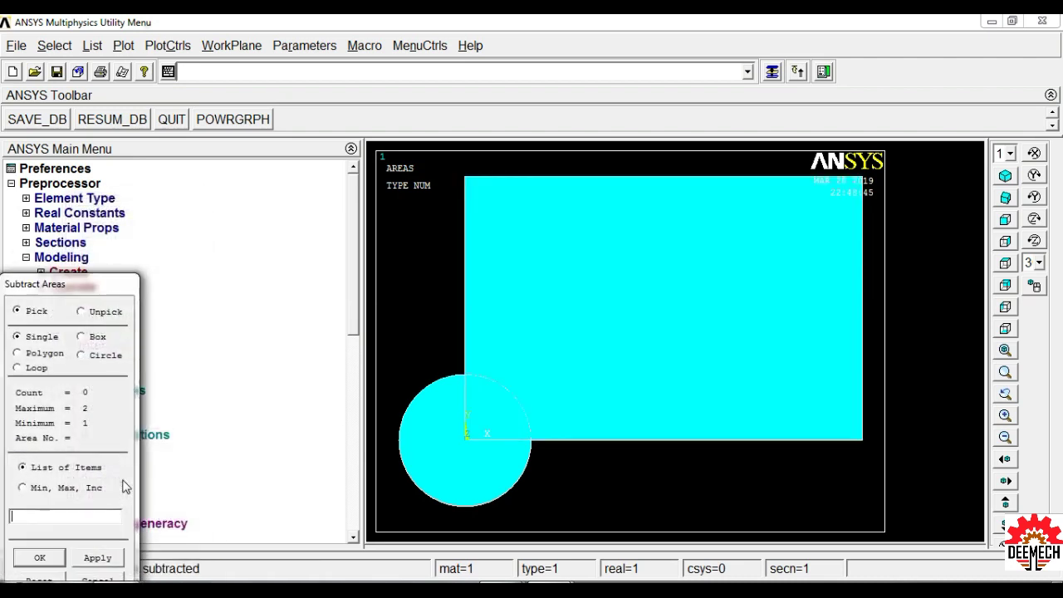
click(446, 483)
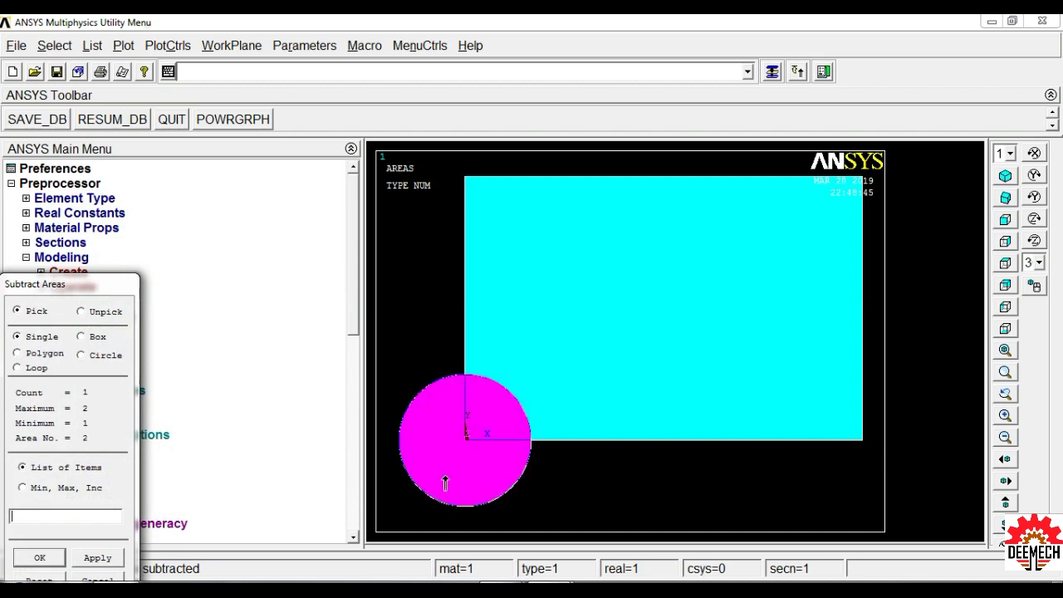
click(51, 558)
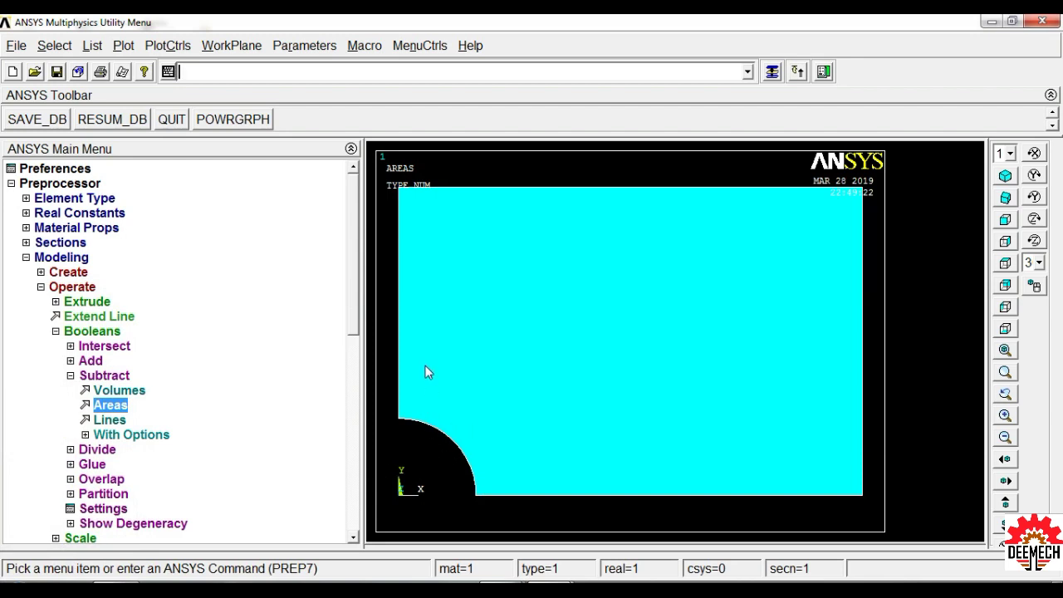
click(25, 258)
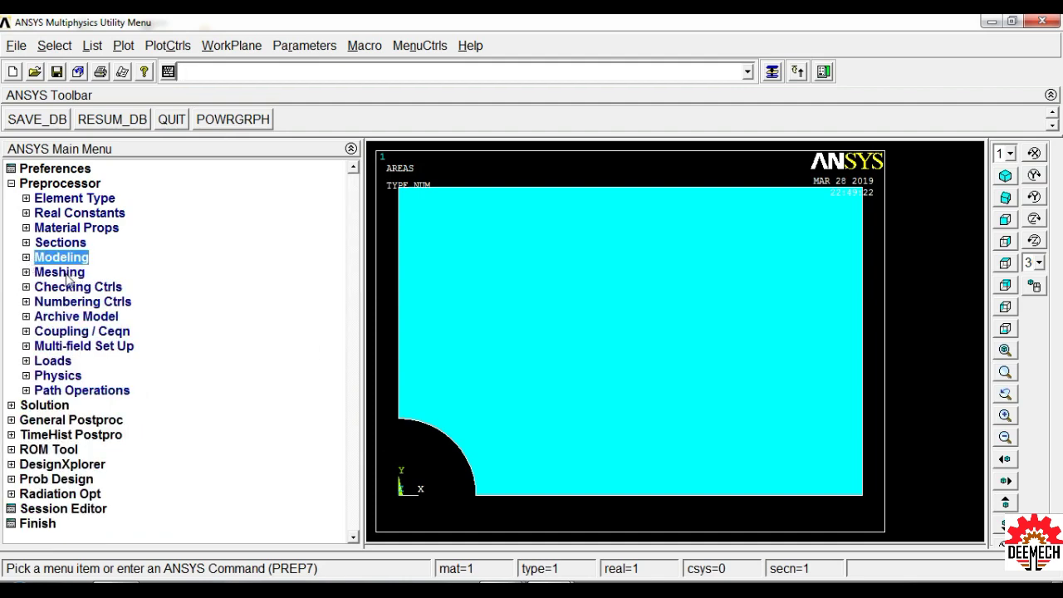
Free-mesh the notched plate area with quad elements using MeshTool.
click(66, 273)
click(86, 302)
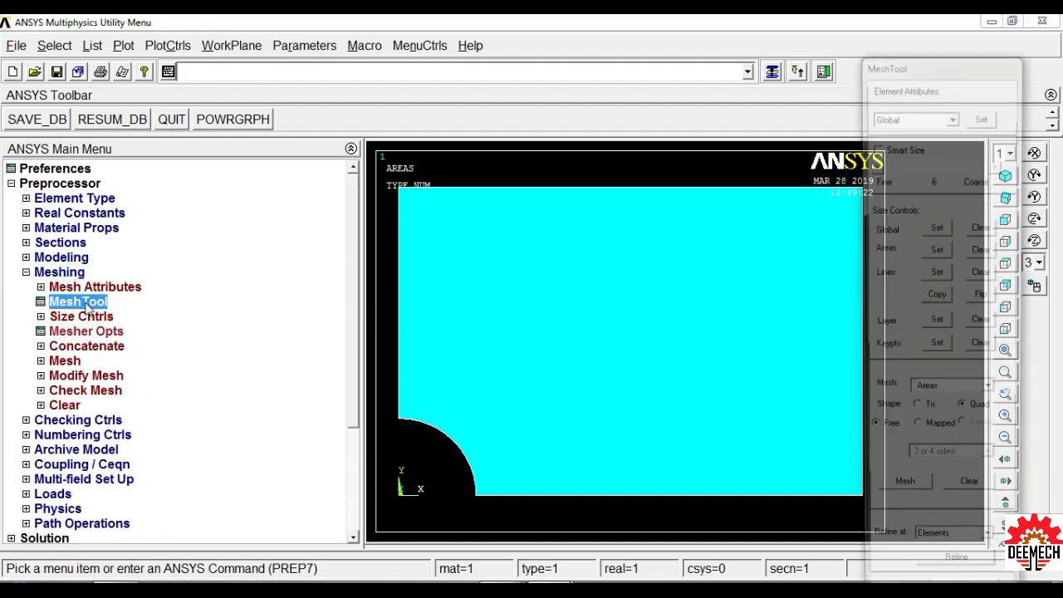
drag(928, 68, 834, 26)
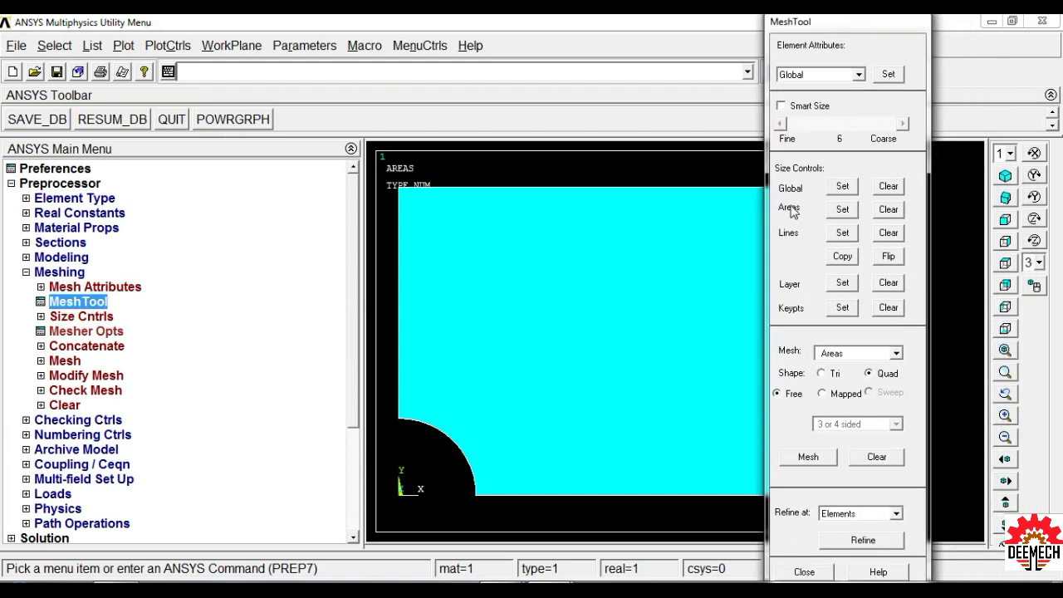
click(809, 457)
drag(124, 291, 162, 224)
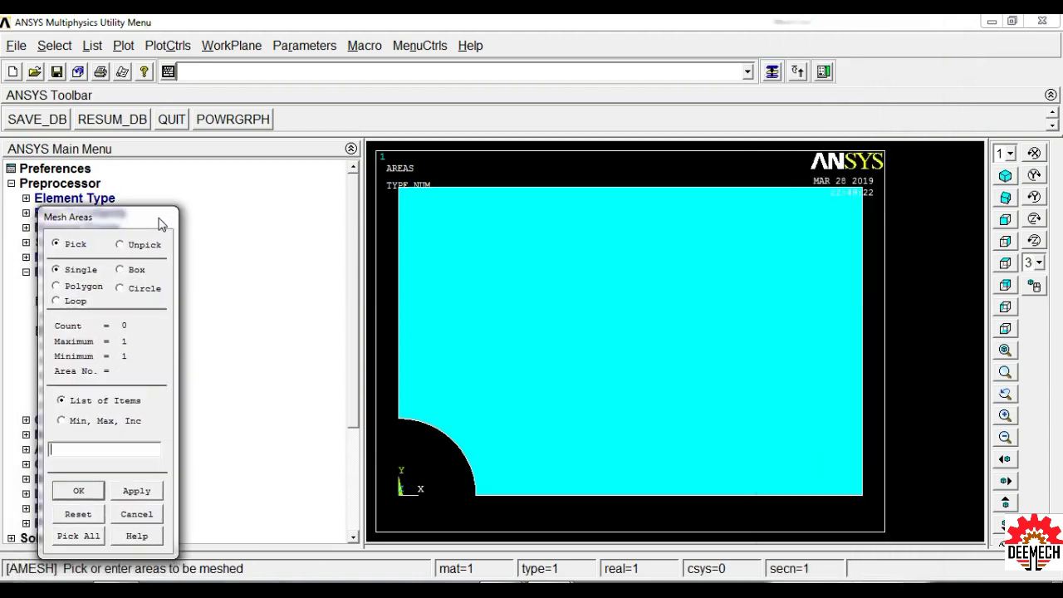
click(619, 340)
click(87, 492)
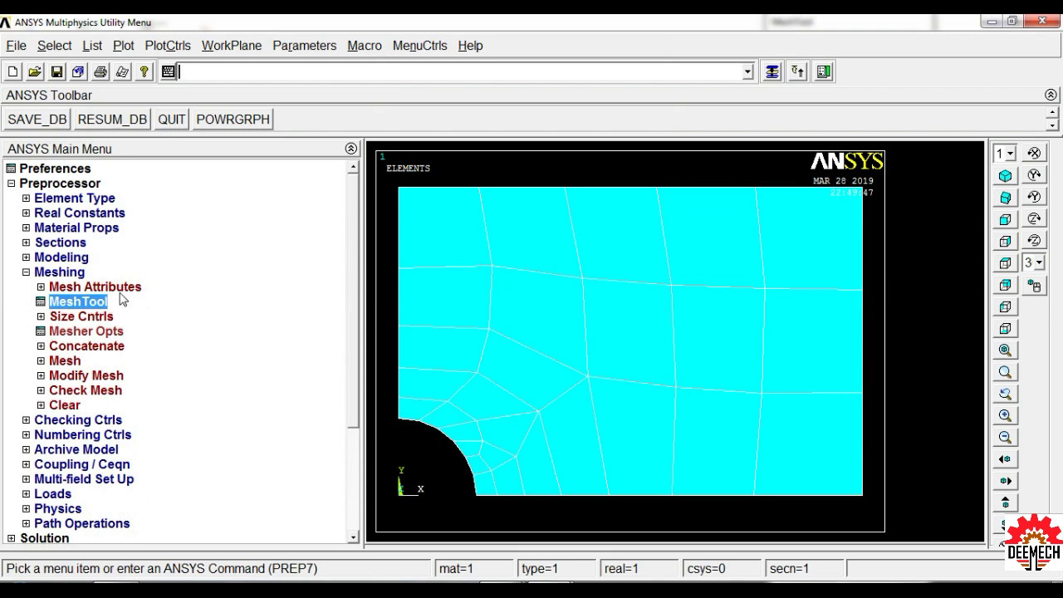
click(76, 303)
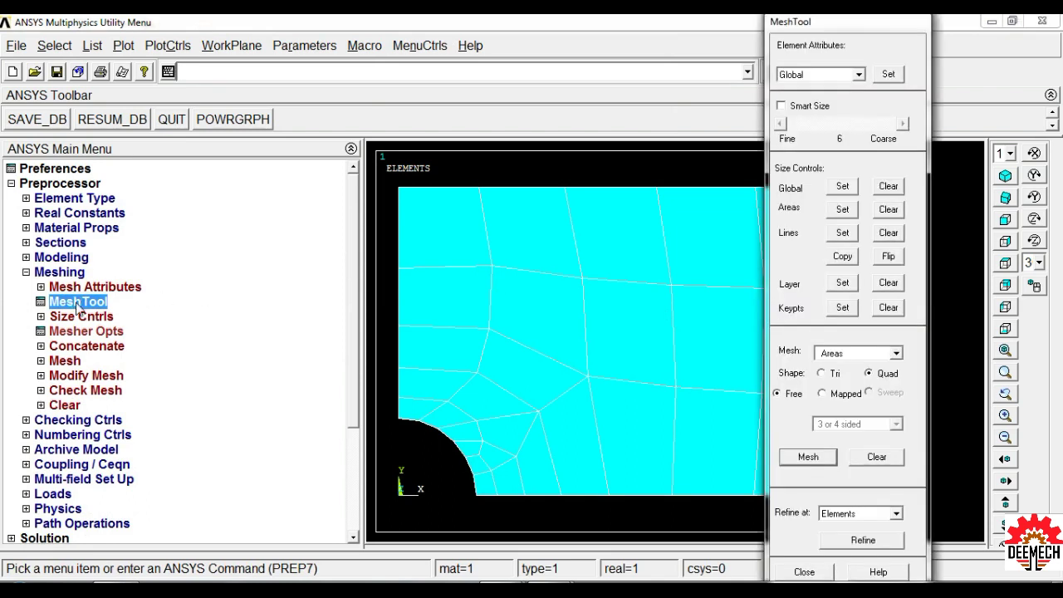
Refine all elements in MeshTool at LEVEL 3.
click(864, 541)
drag(112, 295, 237, 157)
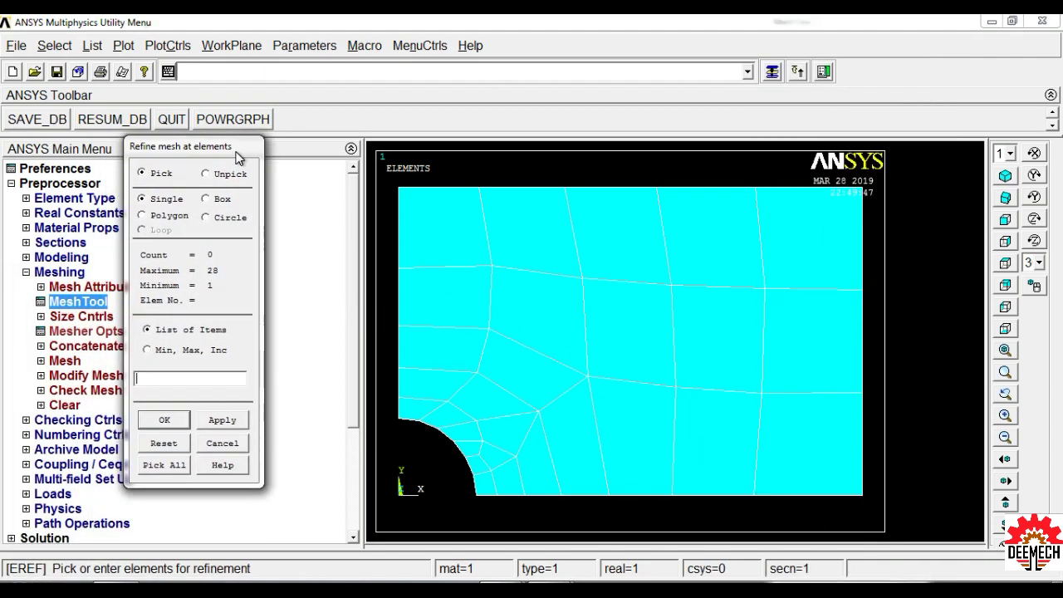
click(170, 470)
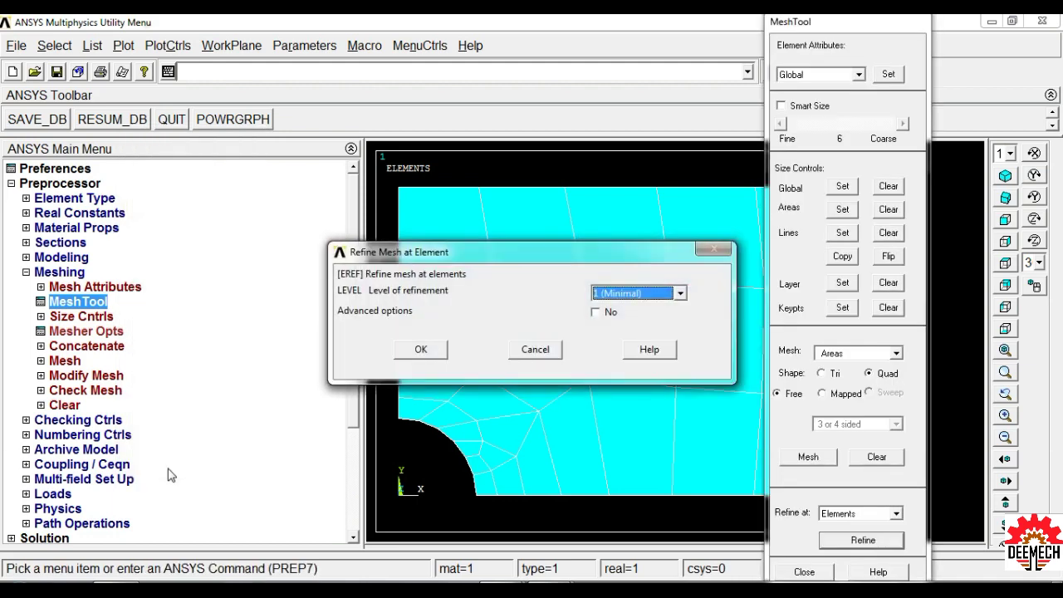
click(681, 295)
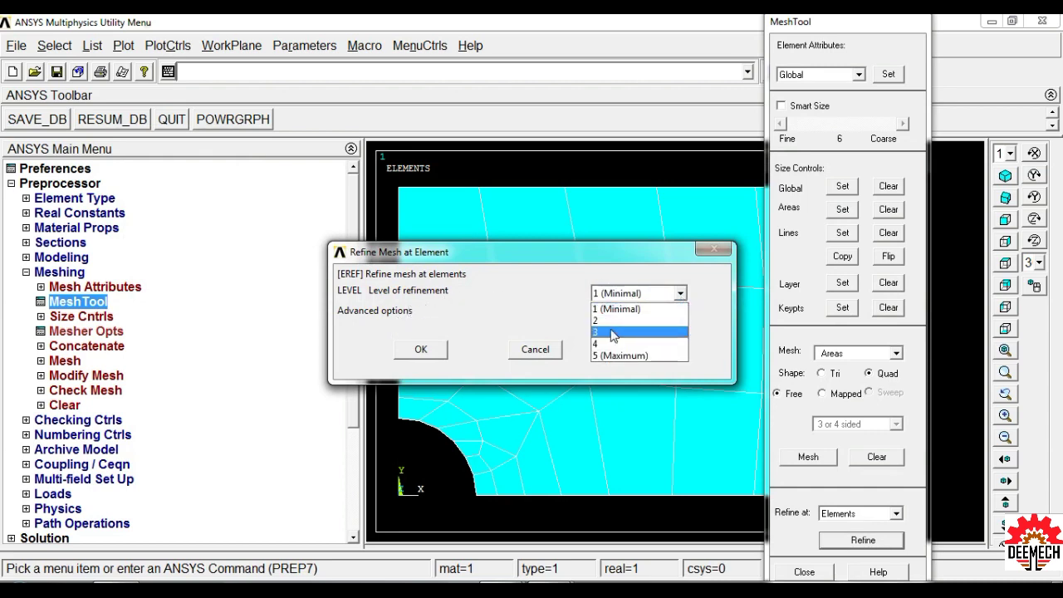
click(613, 333)
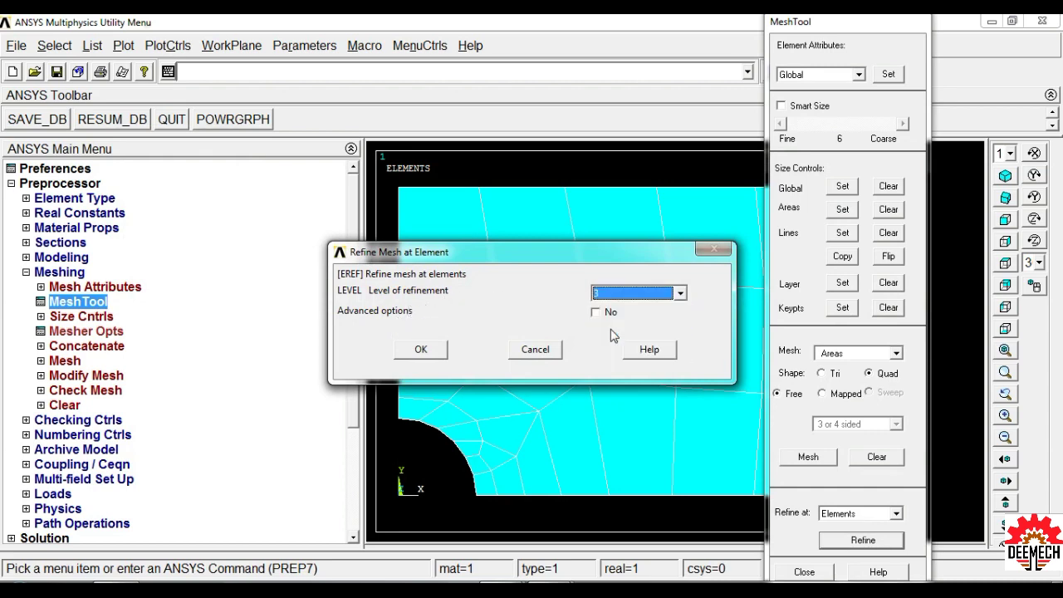
click(421, 350)
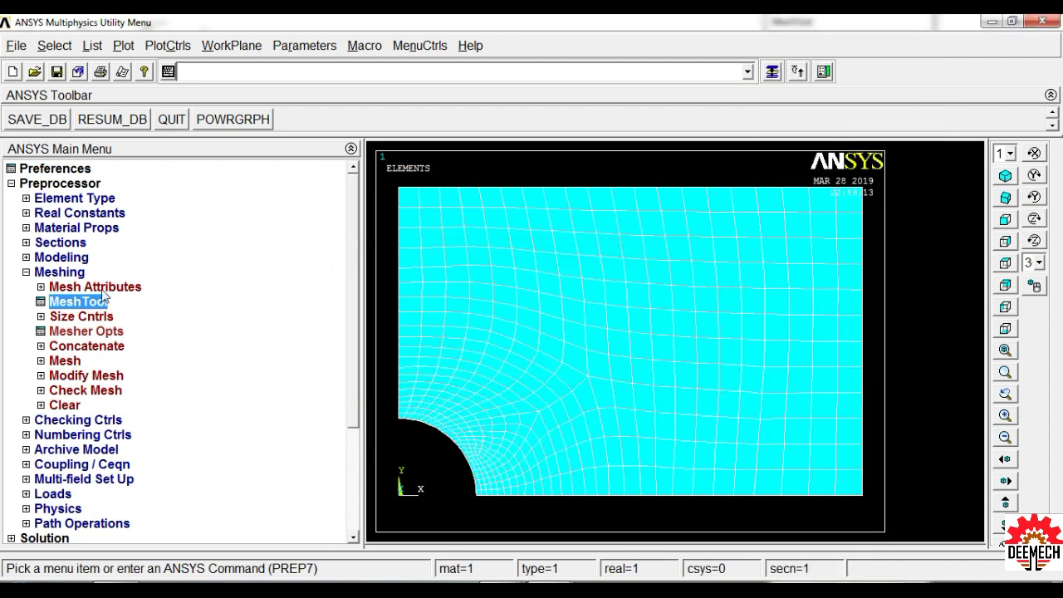
click(12, 184)
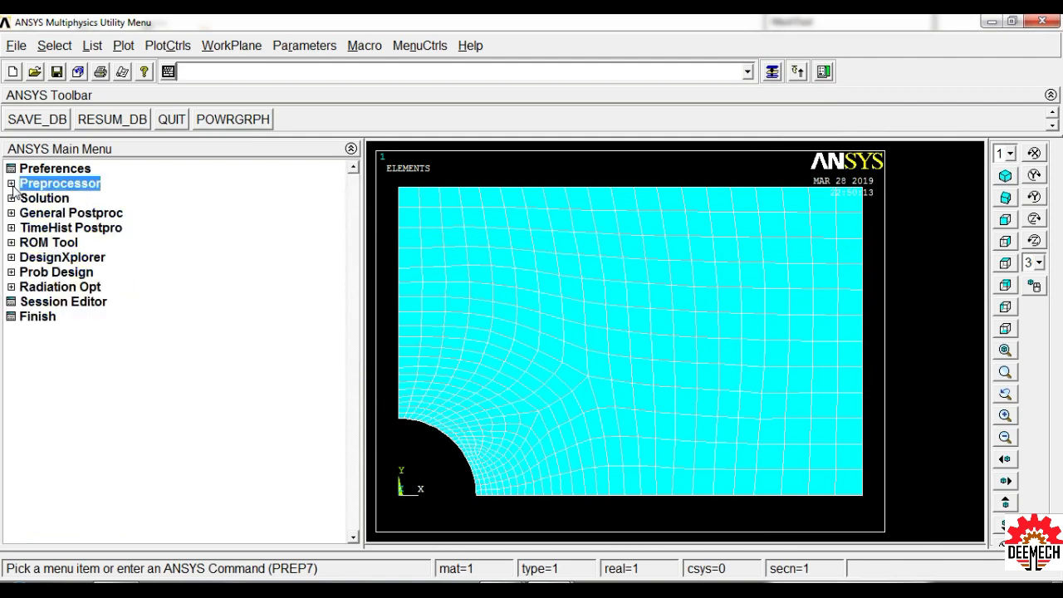
Apply Symmetry B.C. on lines to the plate's bottom and left edges.
click(45, 200)
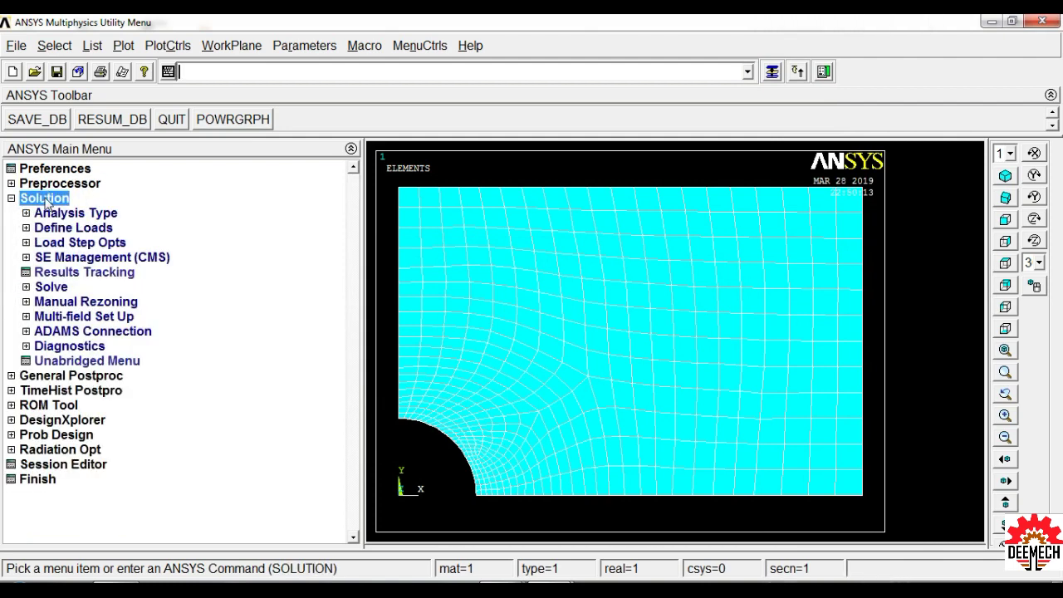
click(71, 233)
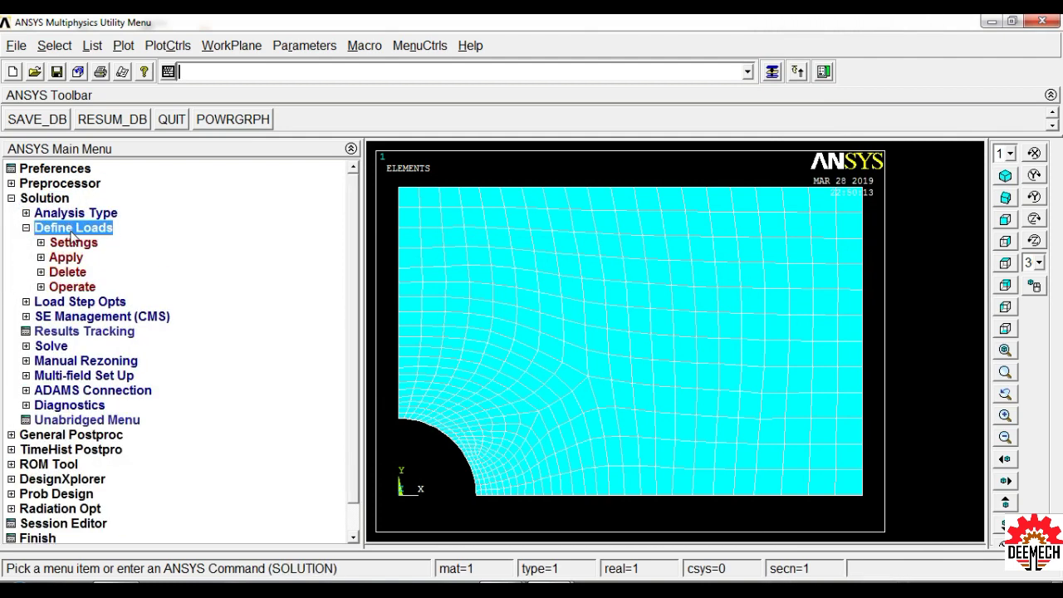
click(73, 259)
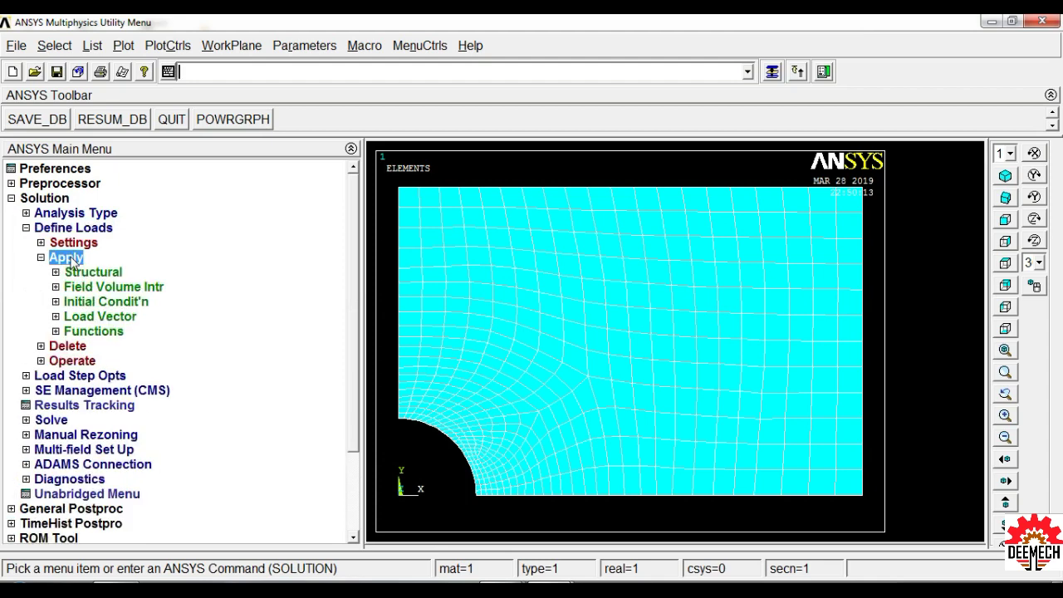
click(90, 276)
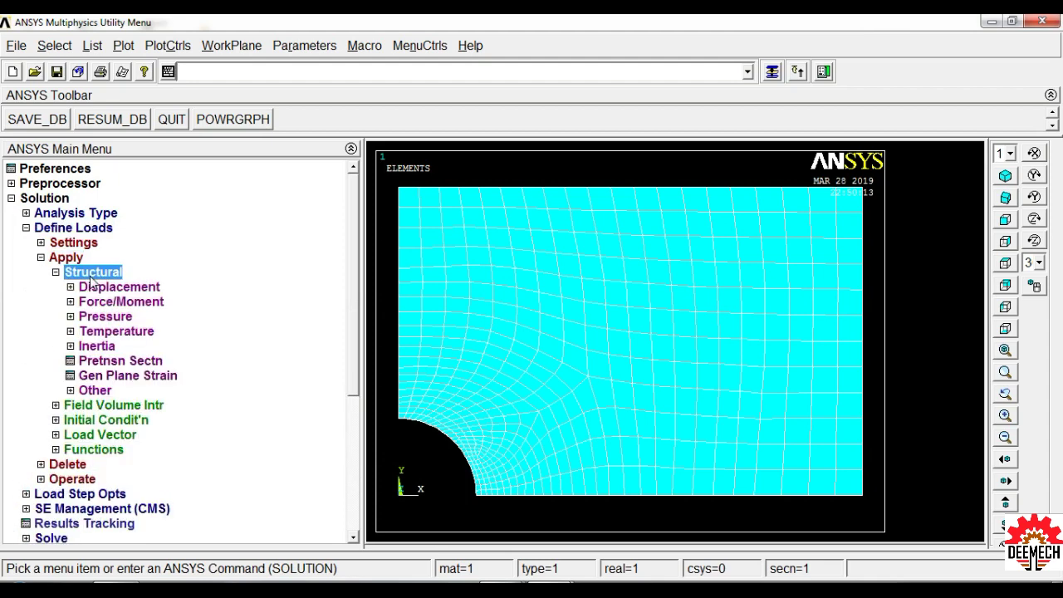
click(133, 291)
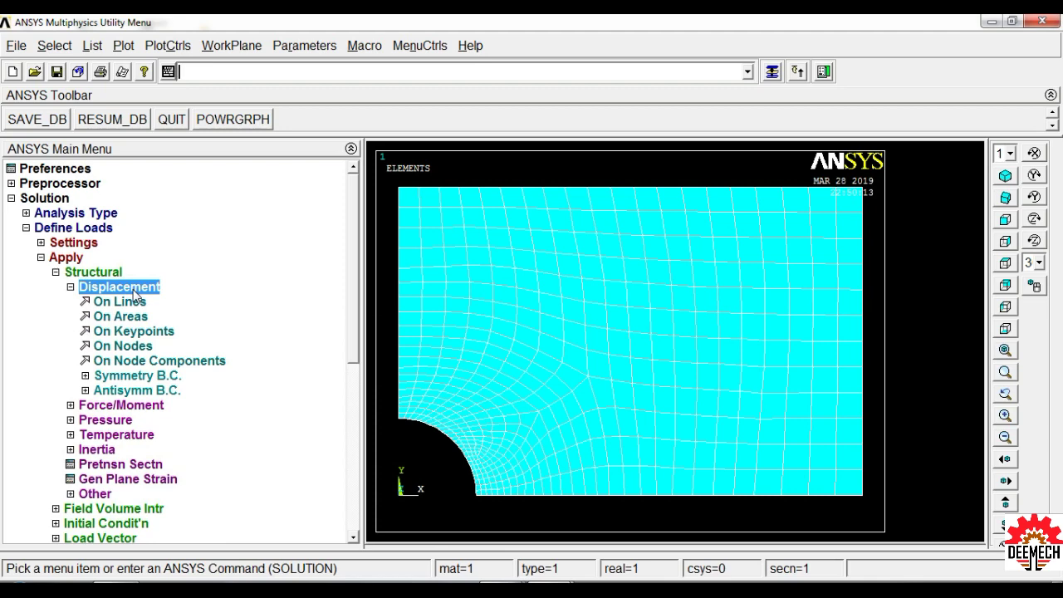
click(158, 376)
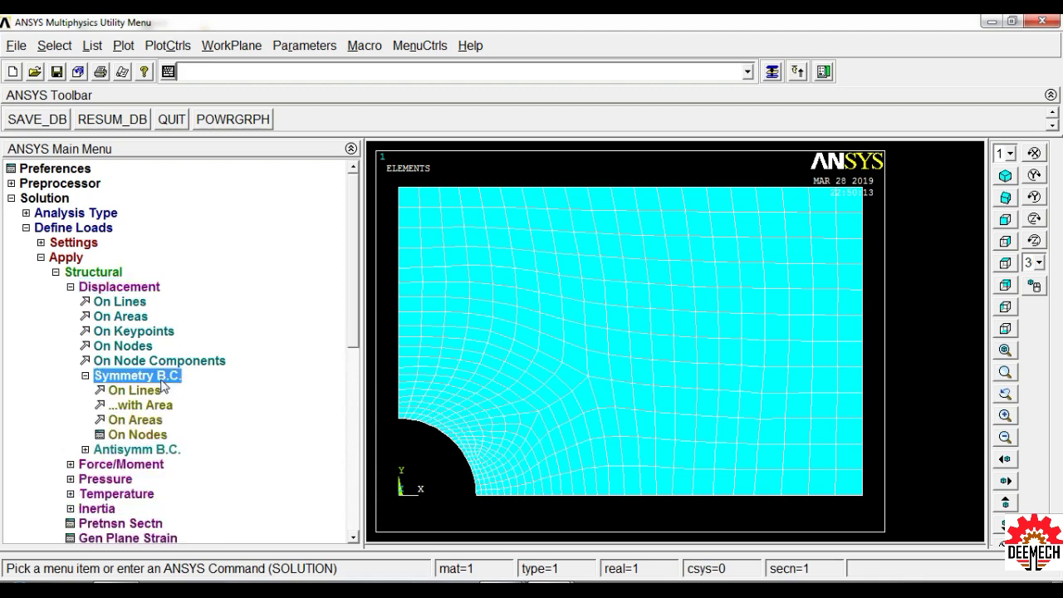
click(146, 392)
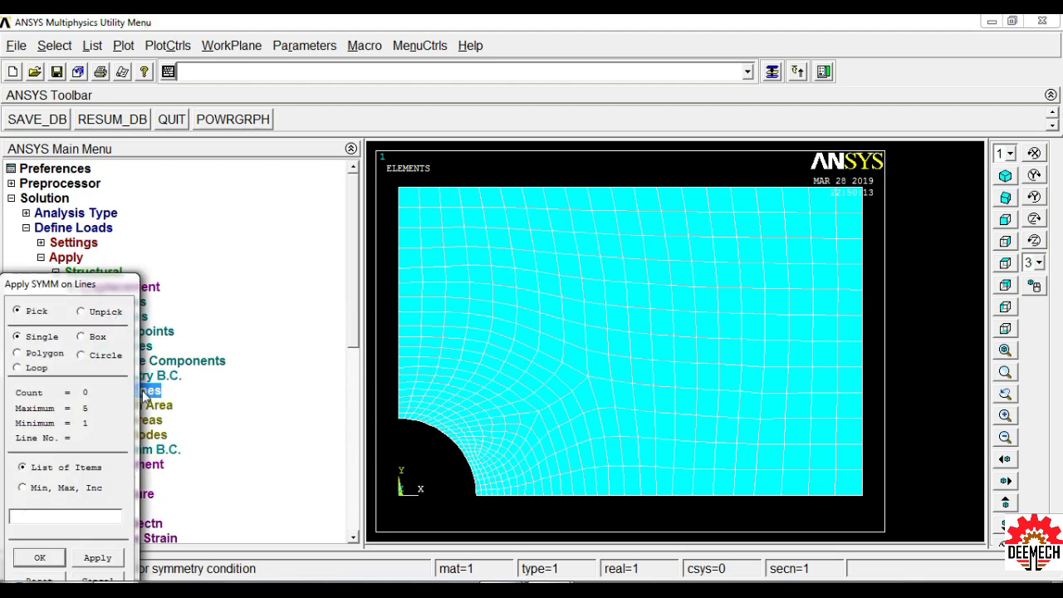
click(583, 496)
click(400, 317)
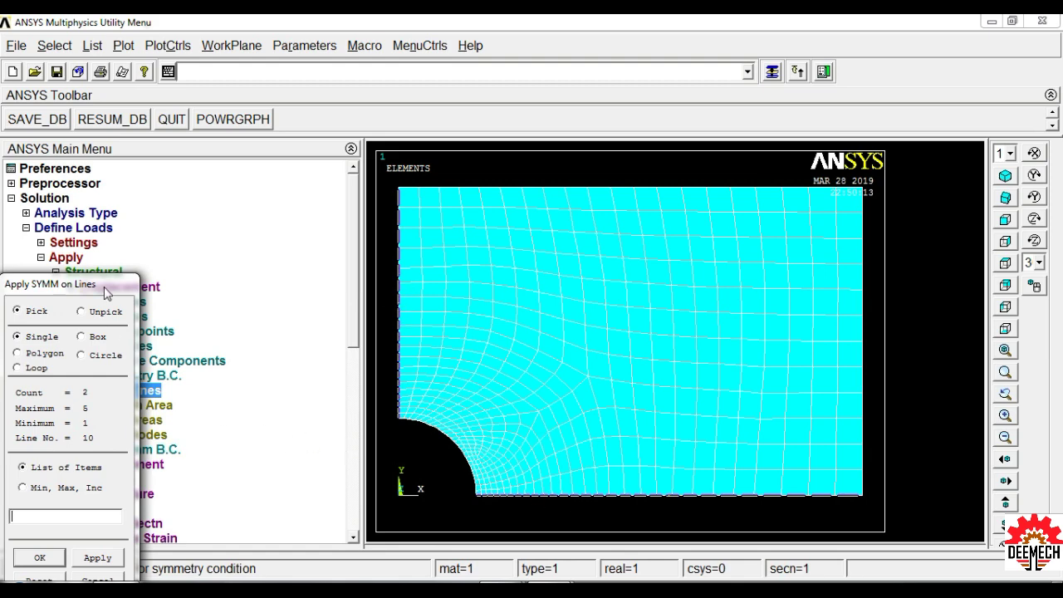
drag(104, 287, 189, 207)
click(140, 481)
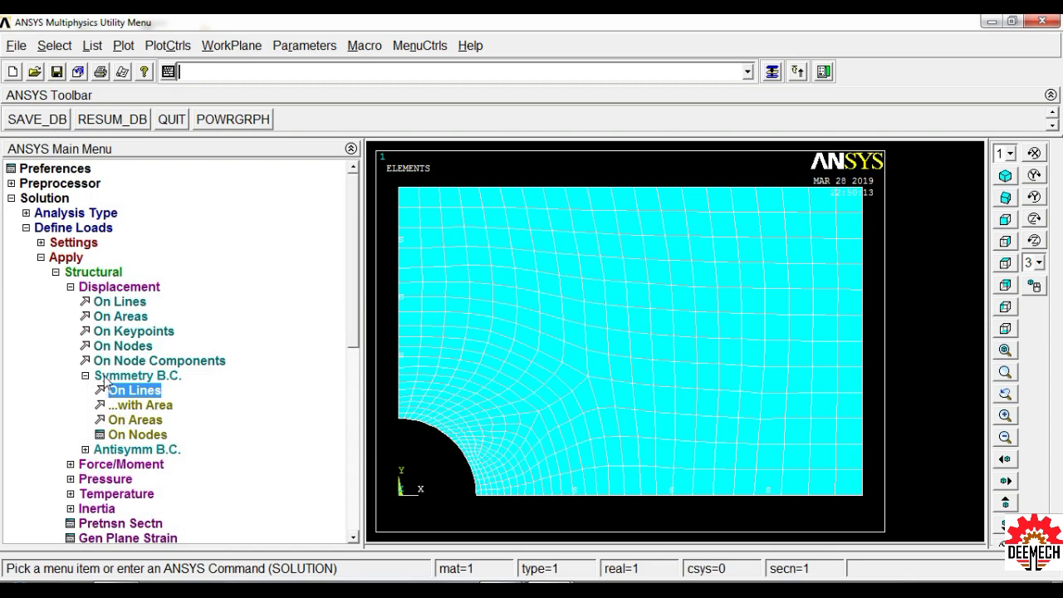
Collapse the Displacement branch and re-expand Define Loads > Apply > Structural down to Pressure.
click(70, 287)
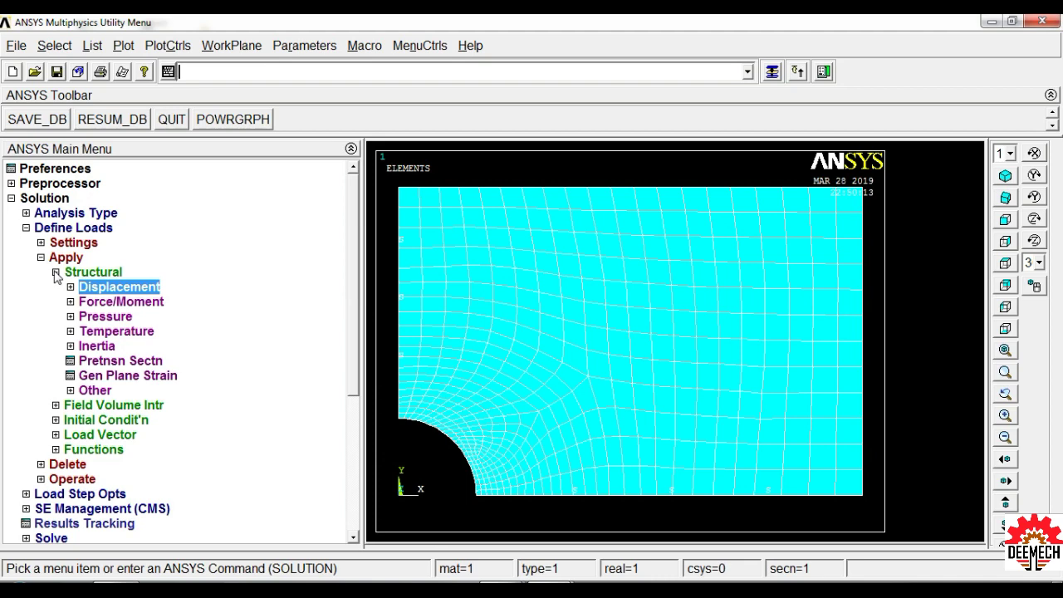
click(56, 272)
click(41, 257)
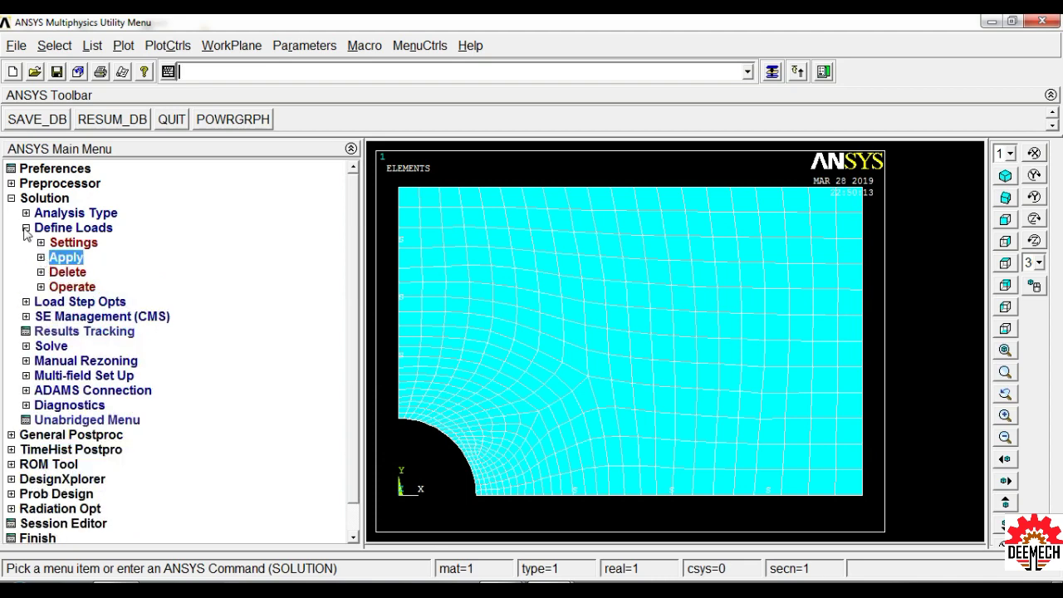
click(25, 229)
double_click(56, 230)
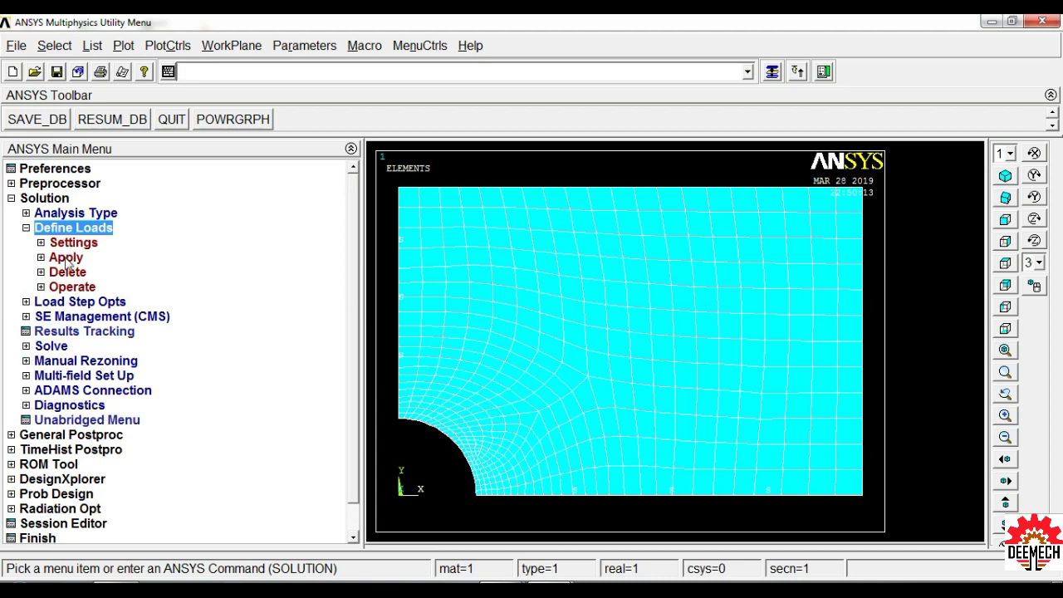
double_click(68, 257)
double_click(83, 273)
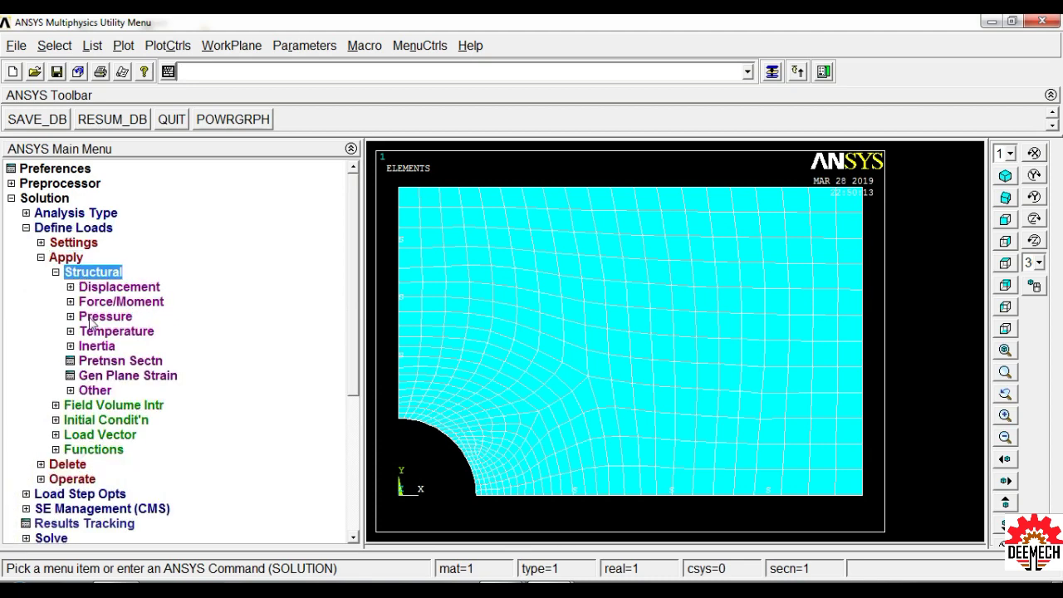
double_click(114, 321)
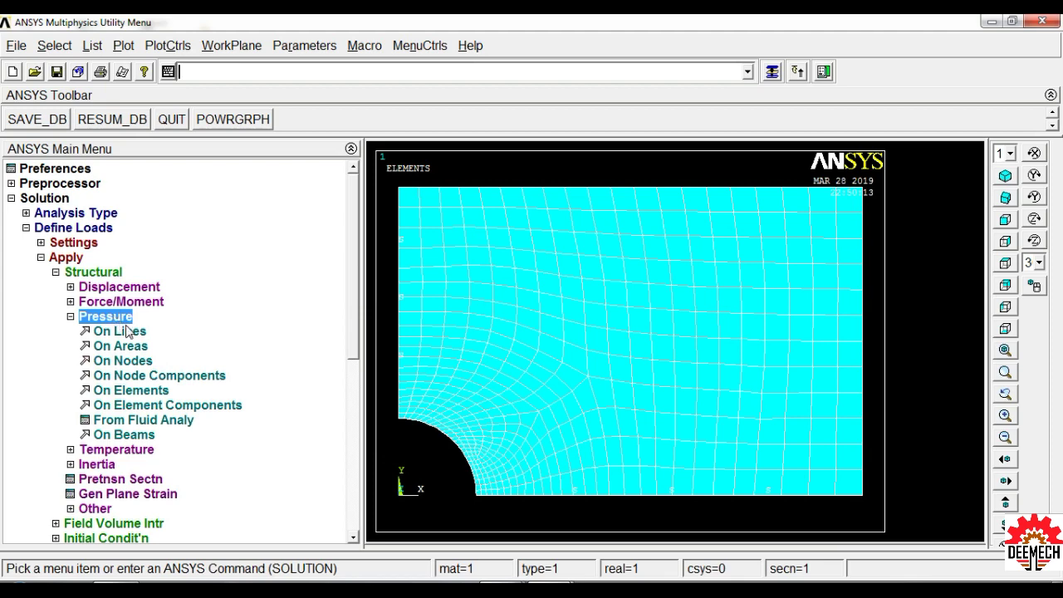
Apply a pressure of -50 on the plate's right edge line.
click(131, 334)
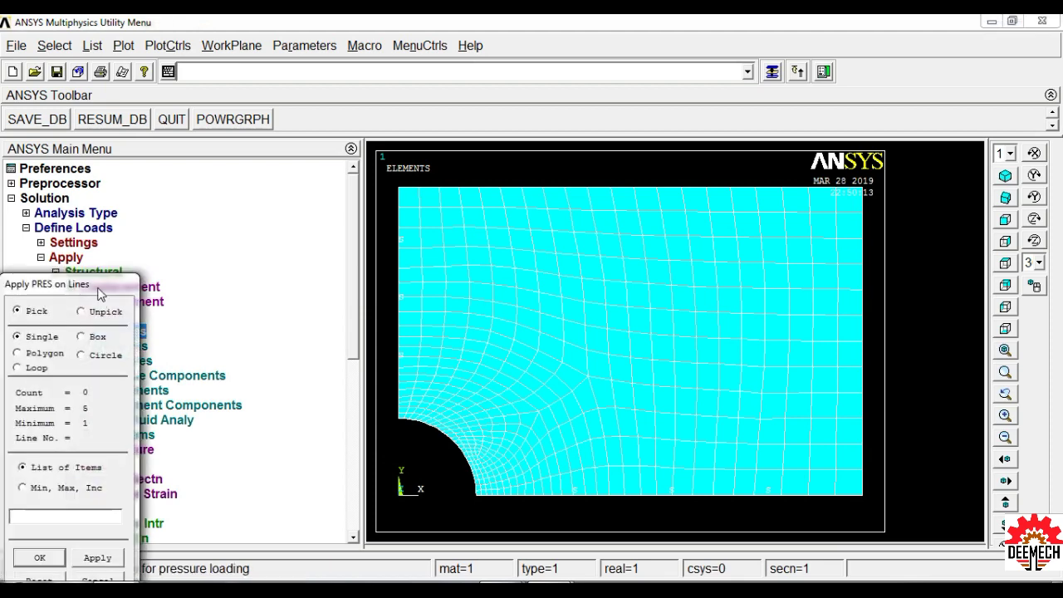
drag(100, 282, 175, 188)
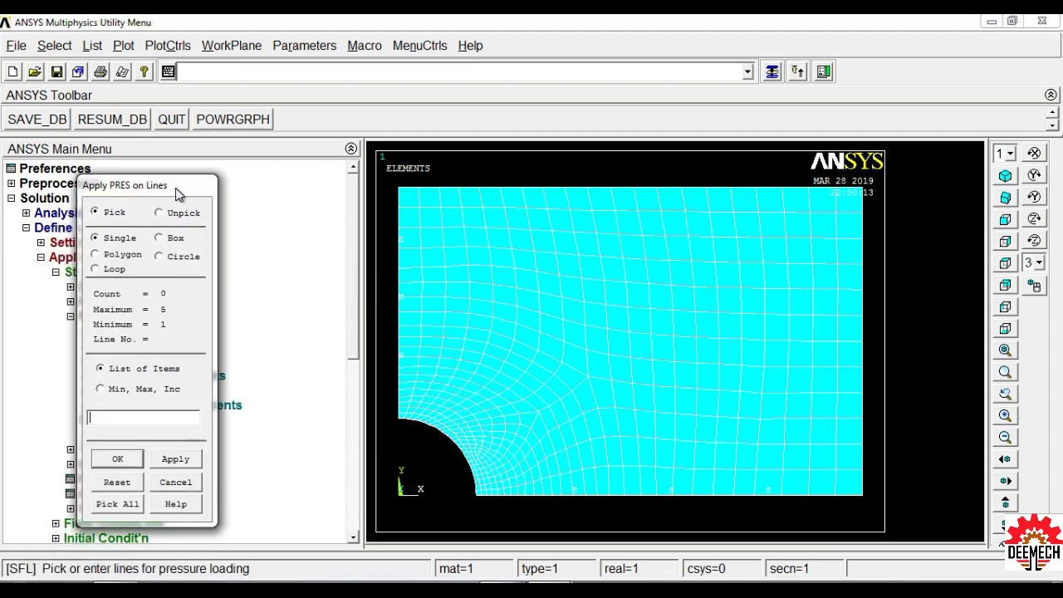
click(864, 317)
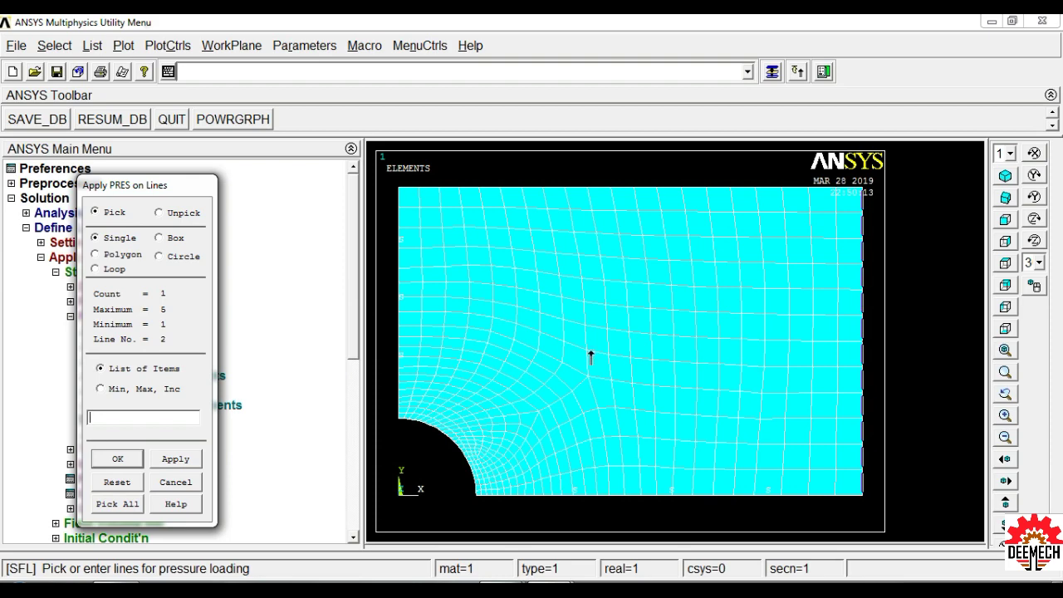
click(121, 462)
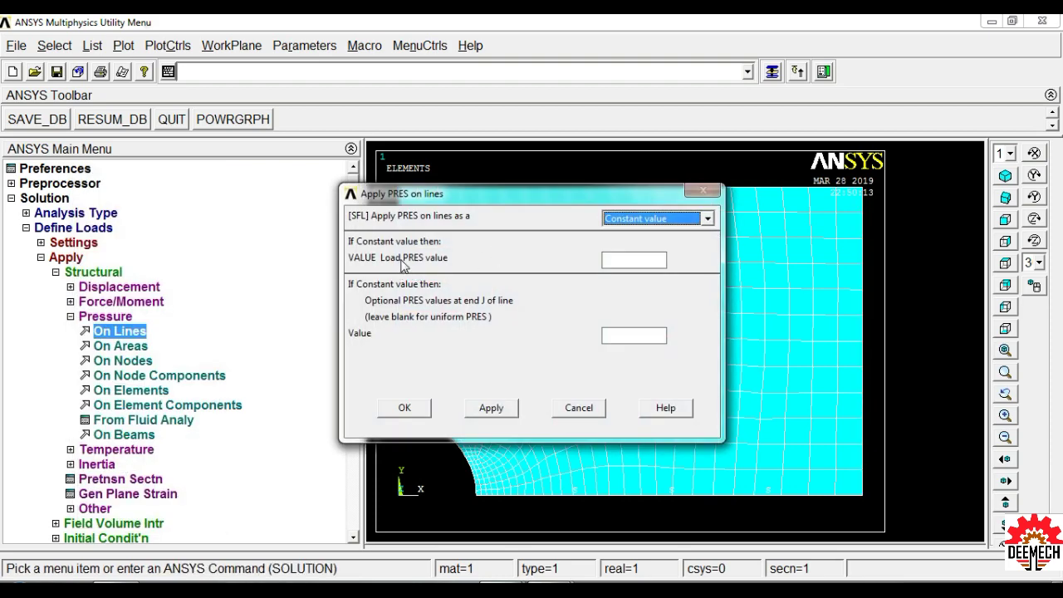
click(649, 261)
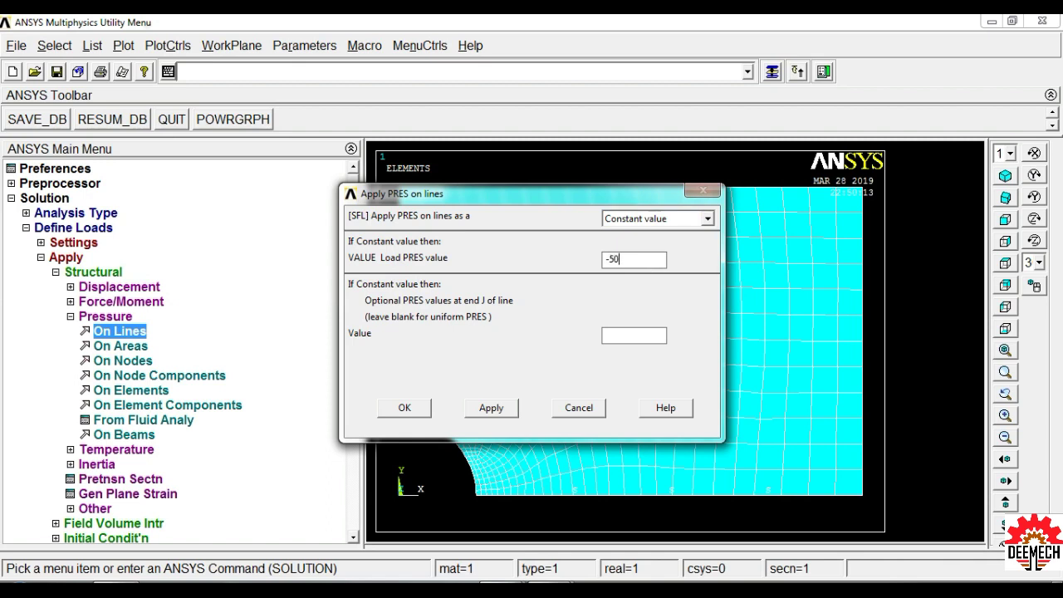
click(407, 411)
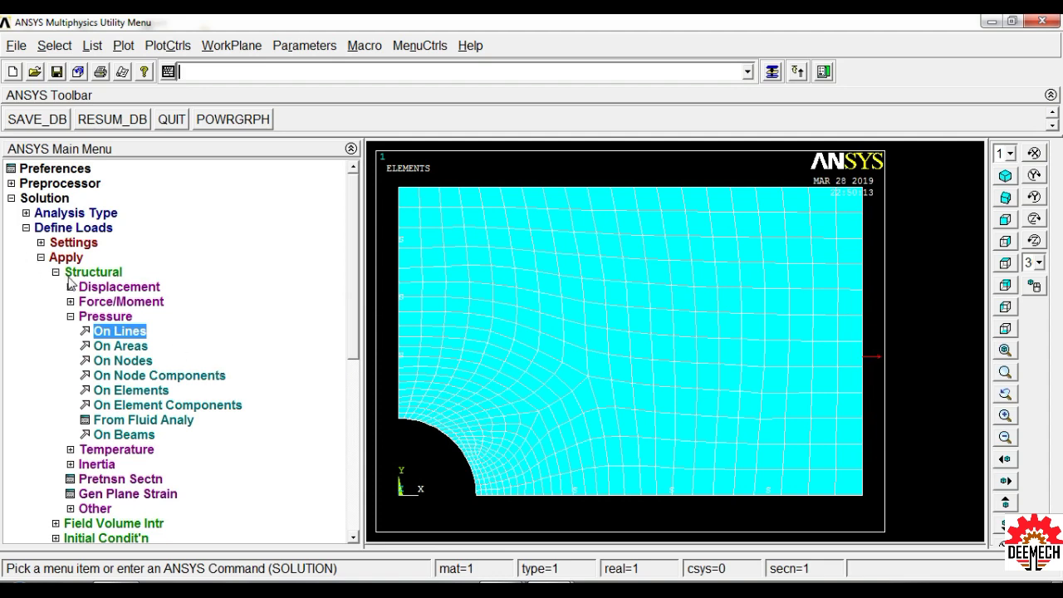
click(25, 228)
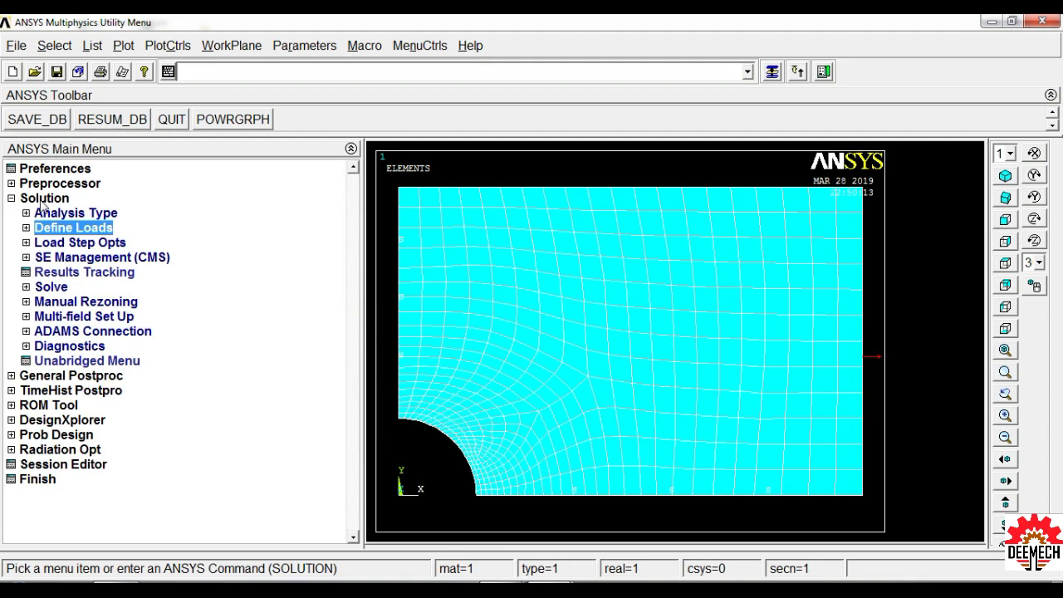
Solve the current load step and dismiss the 'Solution is done!' note and /STATUS window.
click(52, 286)
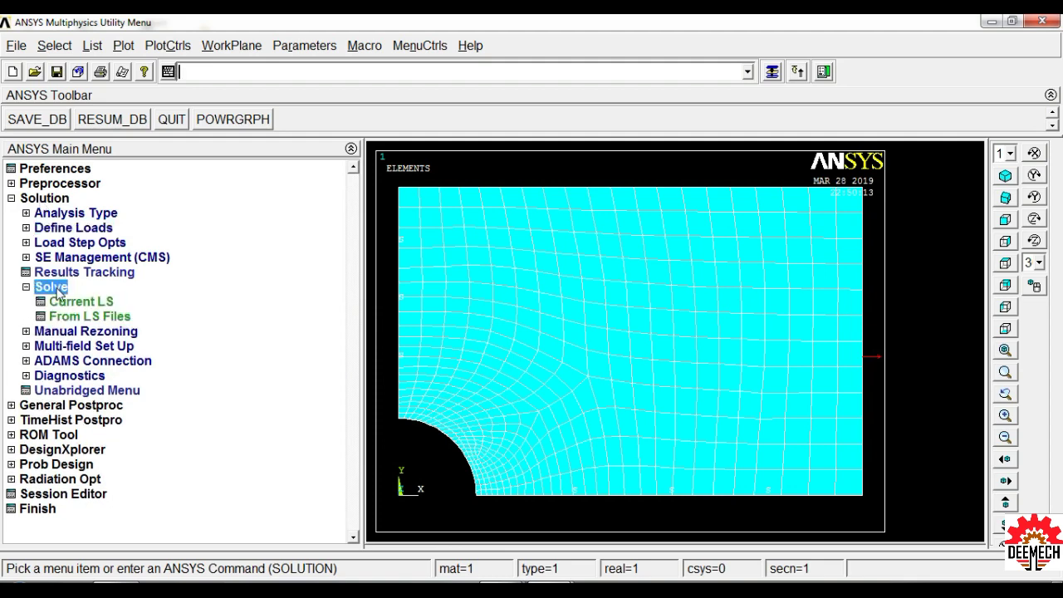
click(76, 305)
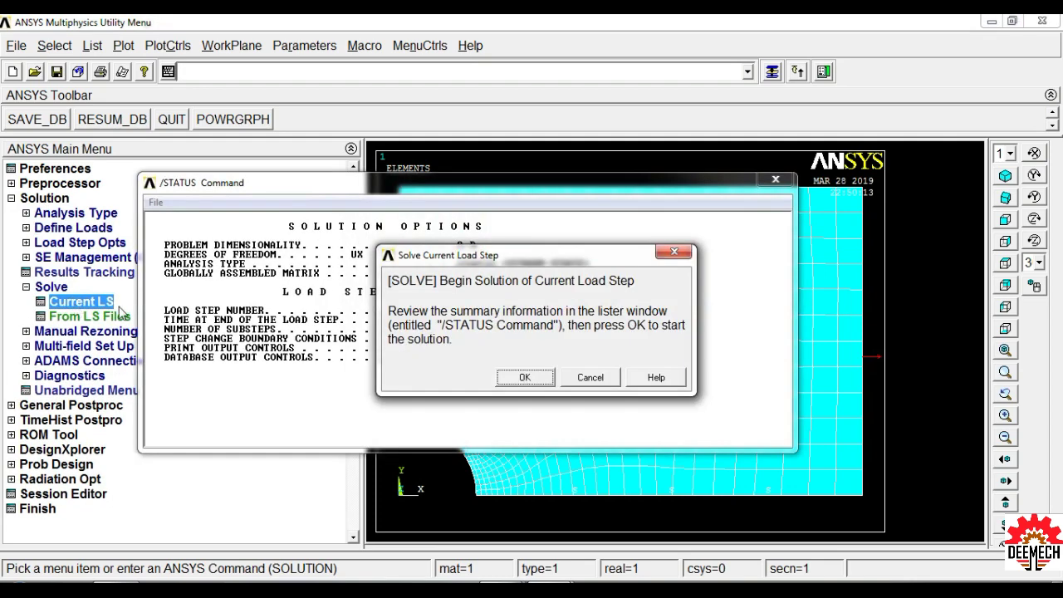
click(524, 381)
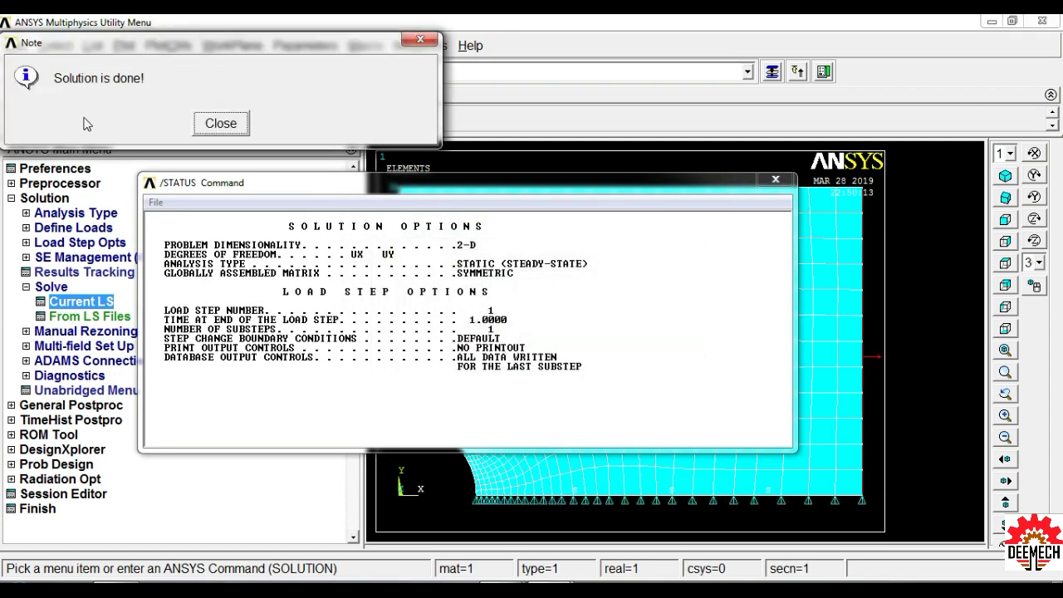
click(207, 126)
click(778, 181)
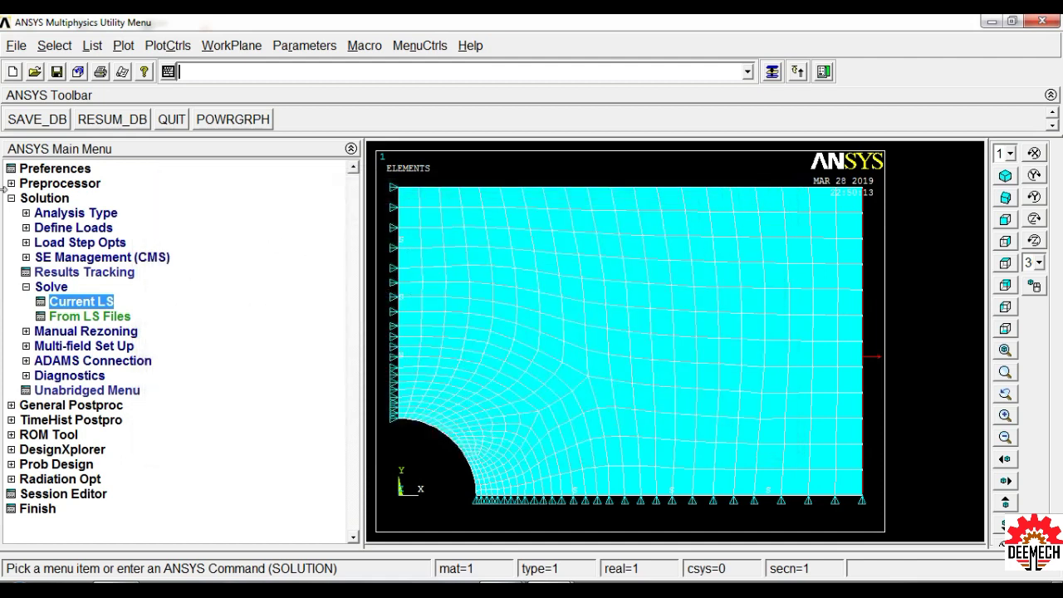
click(11, 199)
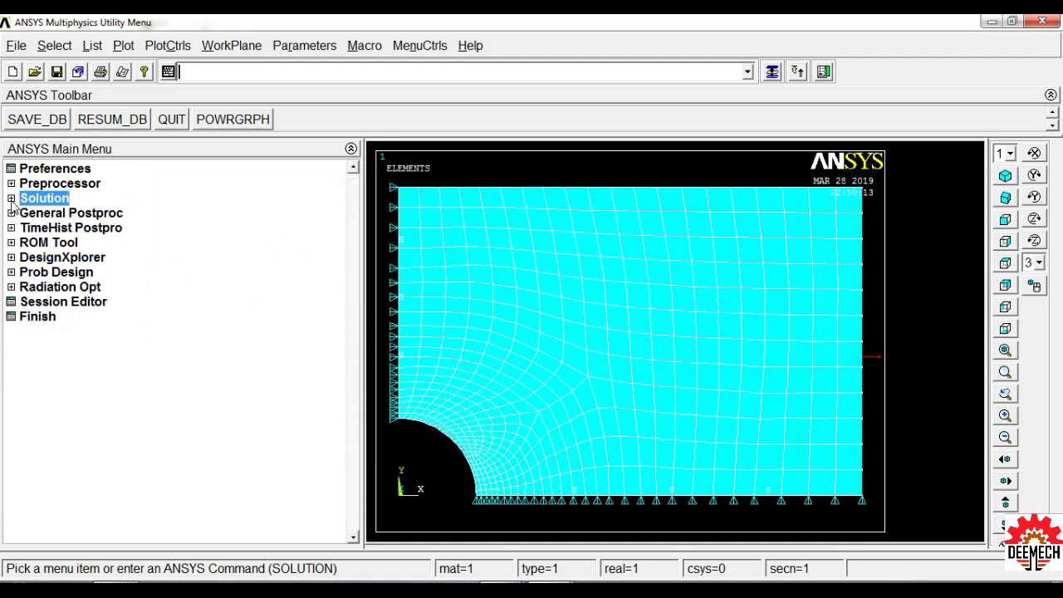
click(93, 215)
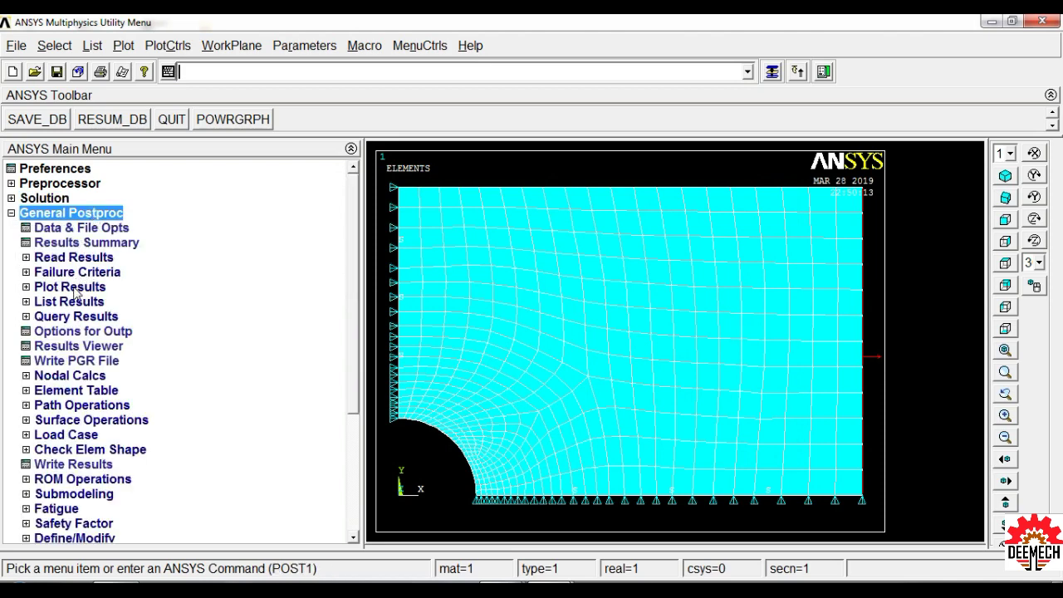
Plot the nodal von Mises stress contour, ranging 9.04929 to 162.404.
click(76, 289)
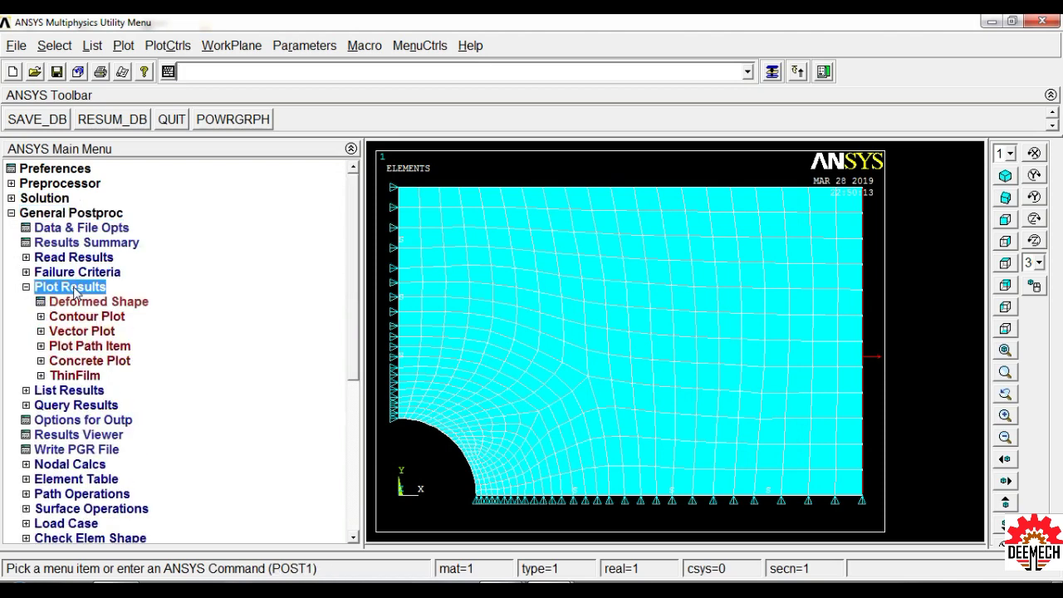
click(103, 318)
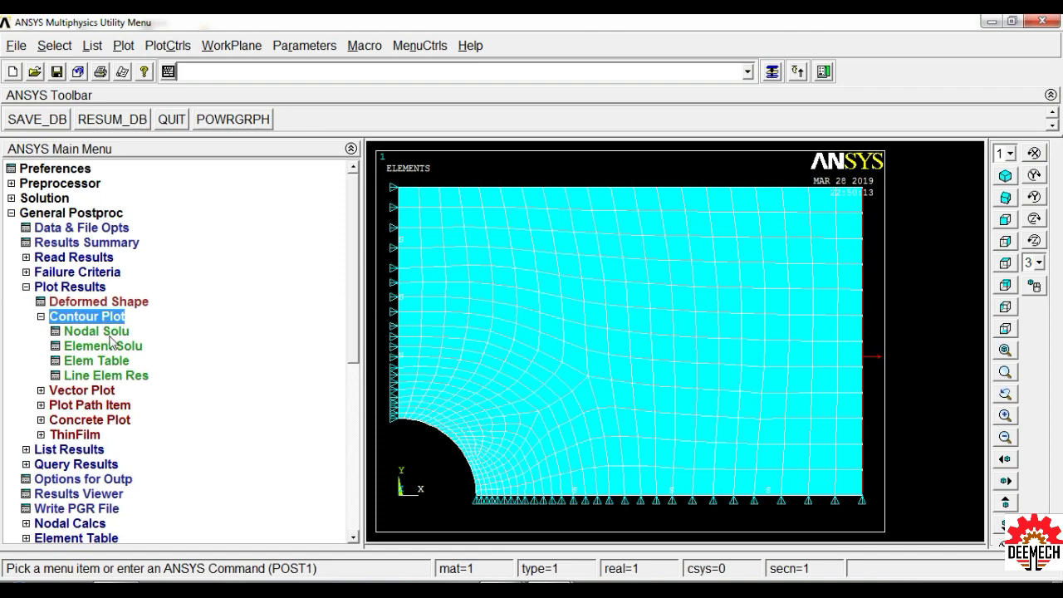
click(111, 333)
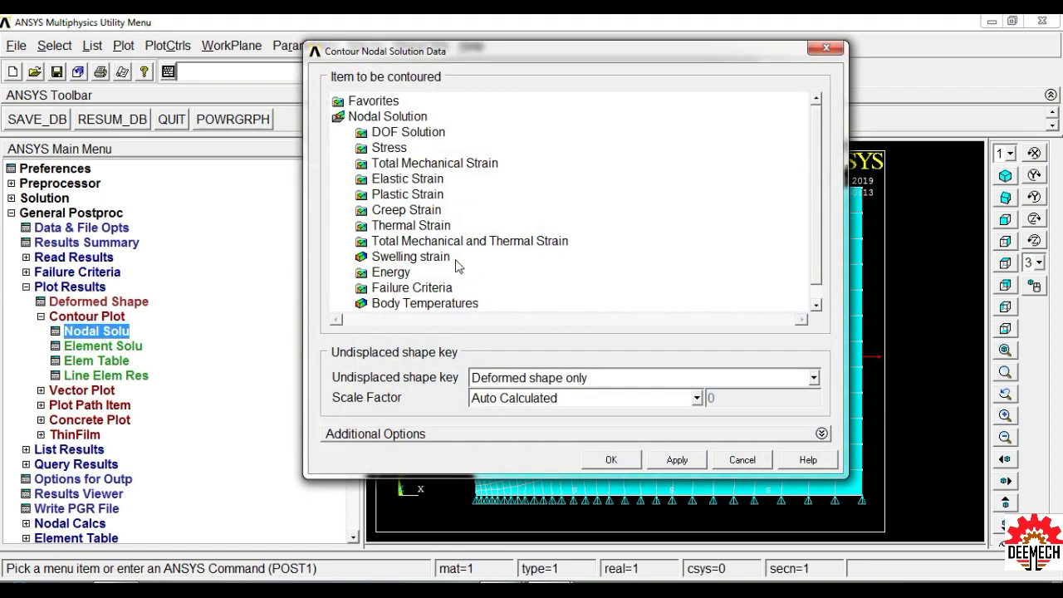
click(387, 147)
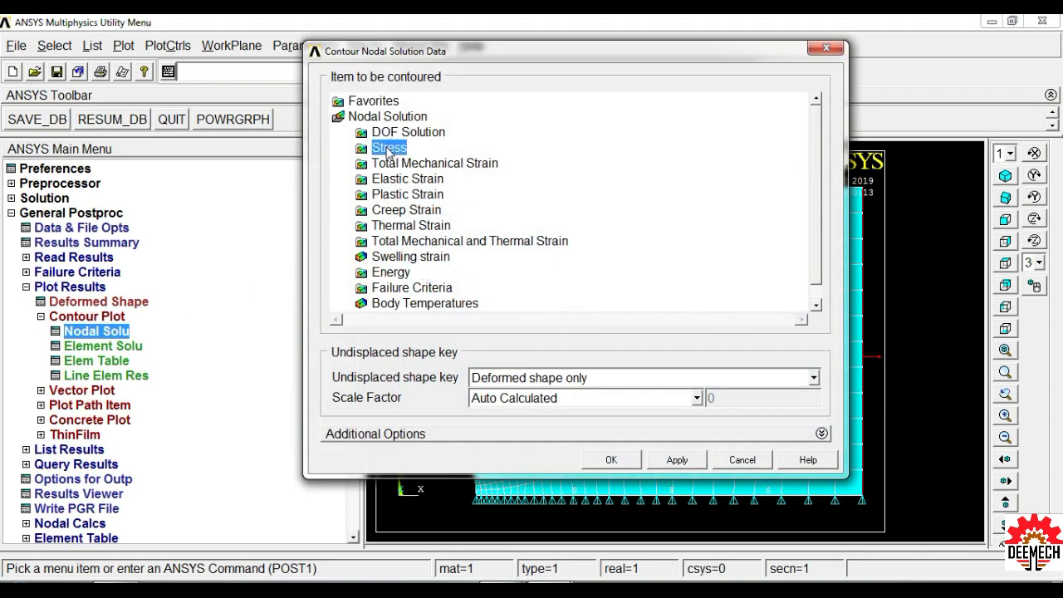
drag(818, 184, 819, 202)
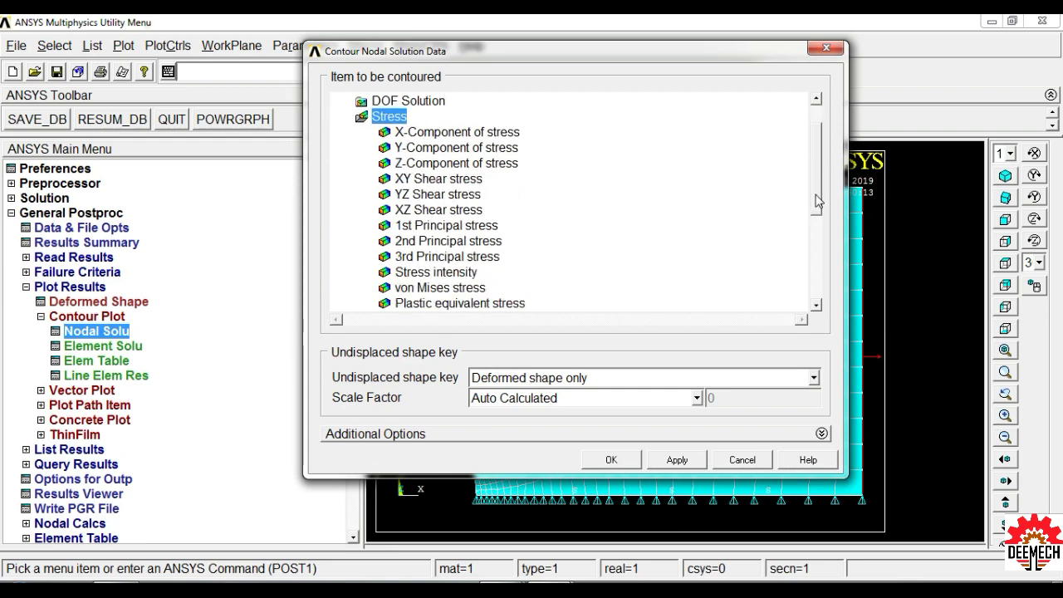
click(443, 288)
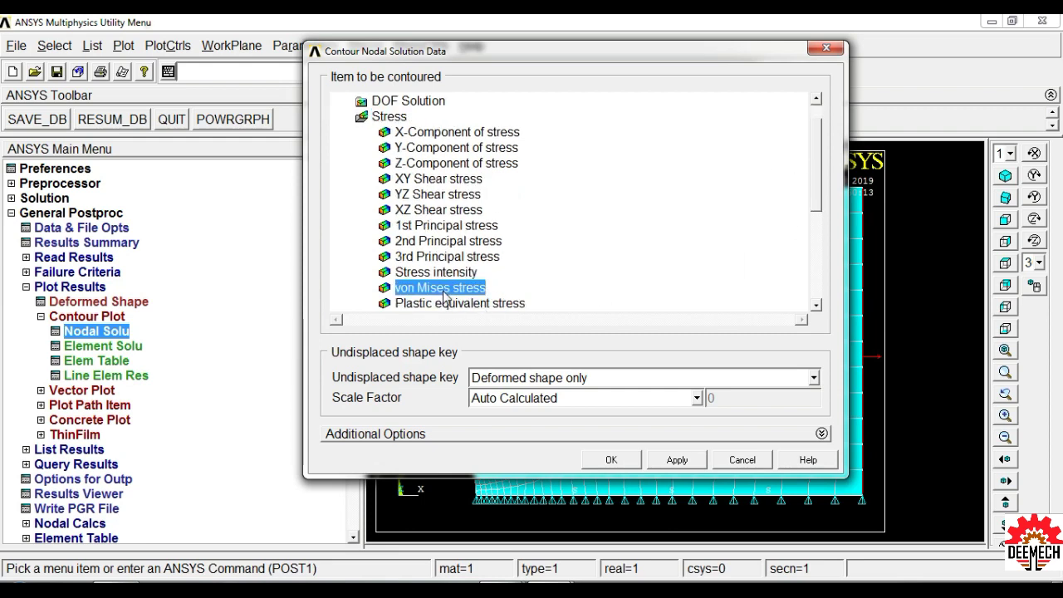
click(611, 461)
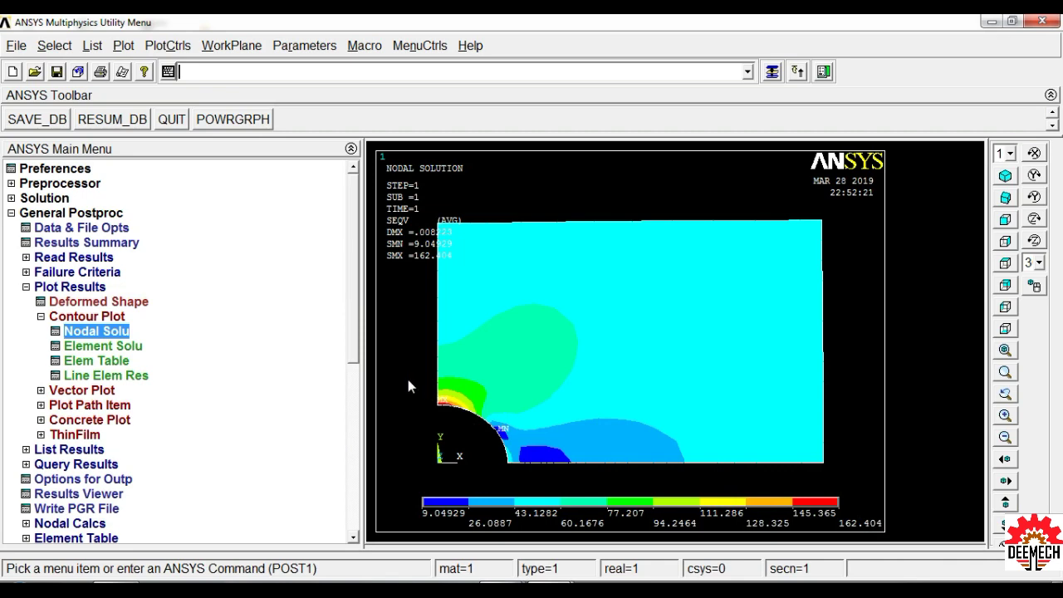
click(170, 50)
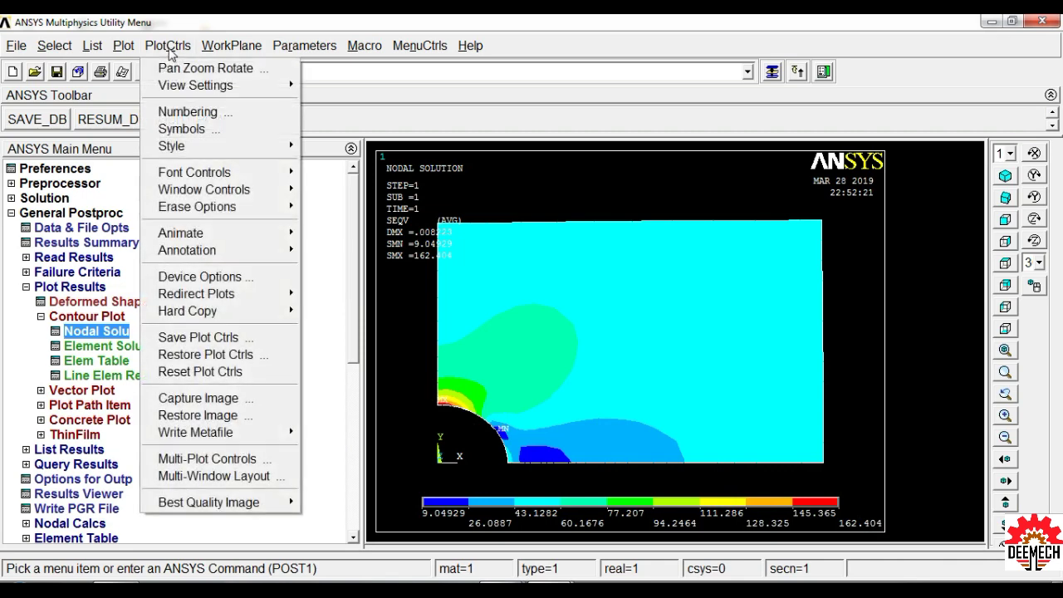
Expand the contour with 1/4 dihedral symmetry and switch to isometric view.
mouse_move(221, 145)
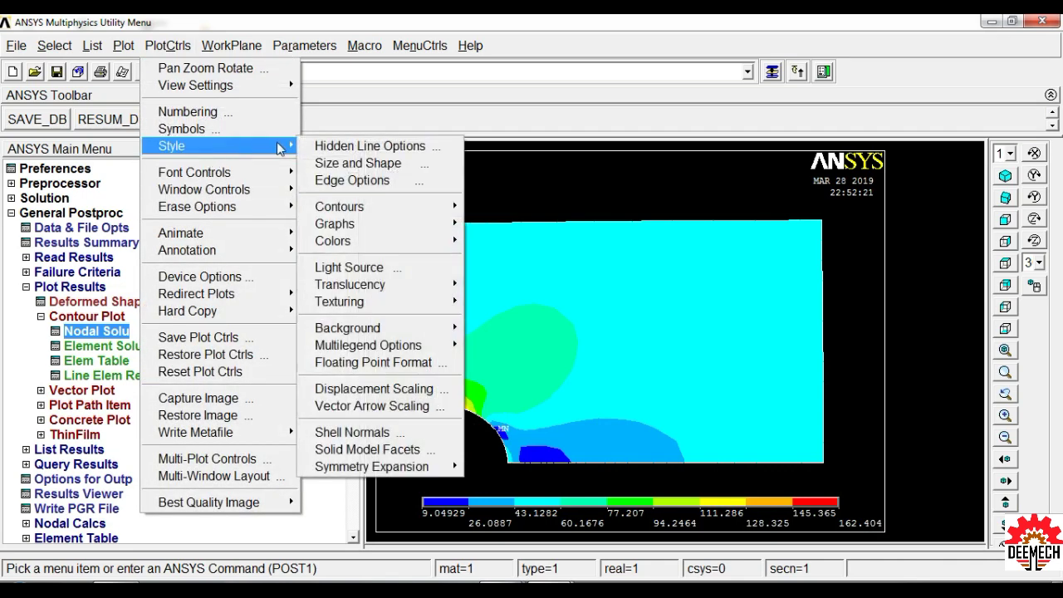
mouse_move(392, 472)
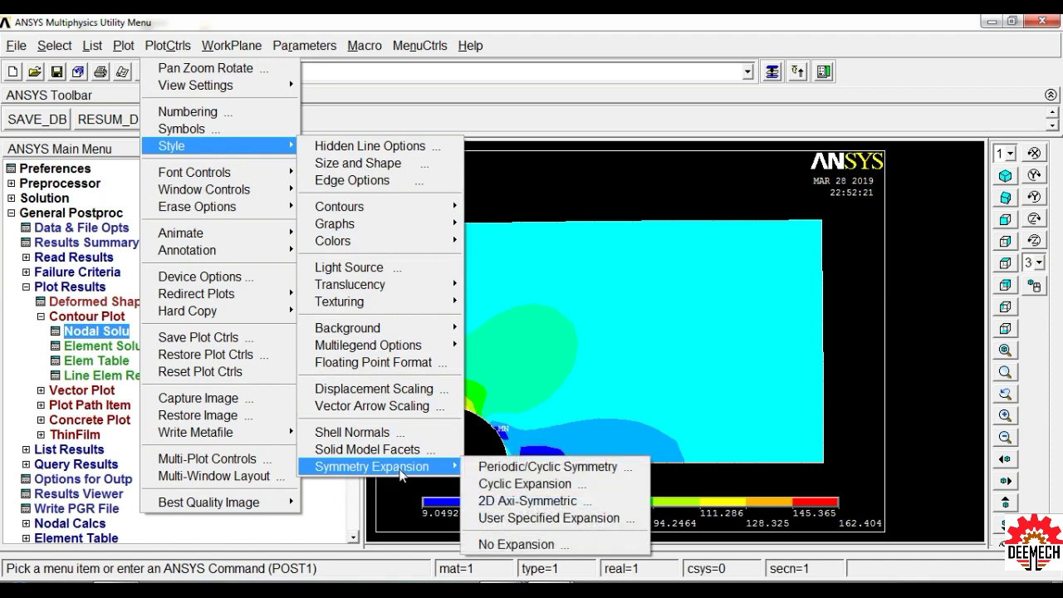
click(552, 467)
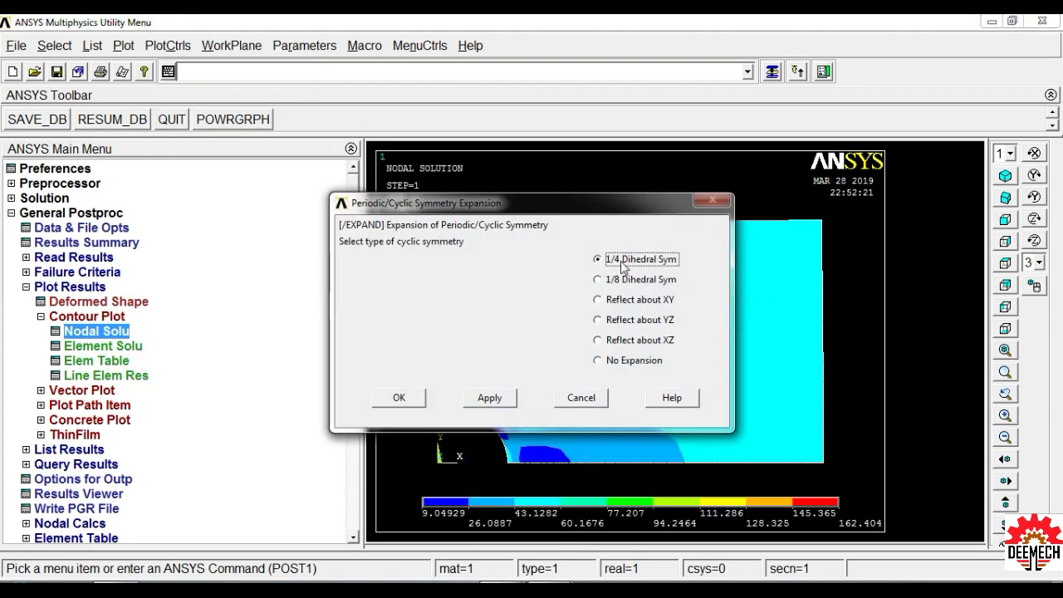
click(417, 396)
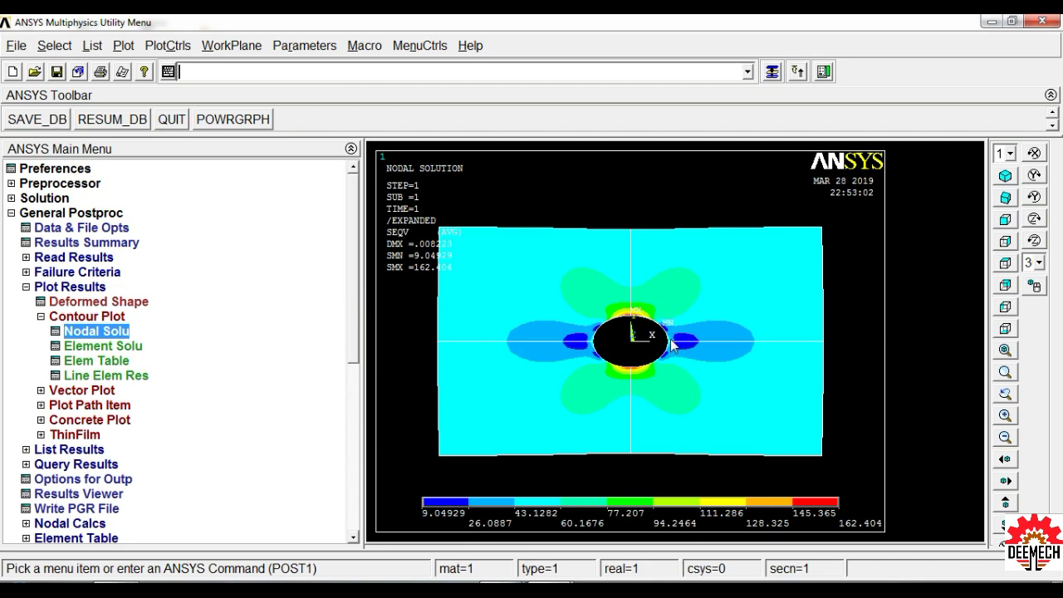
click(1007, 179)
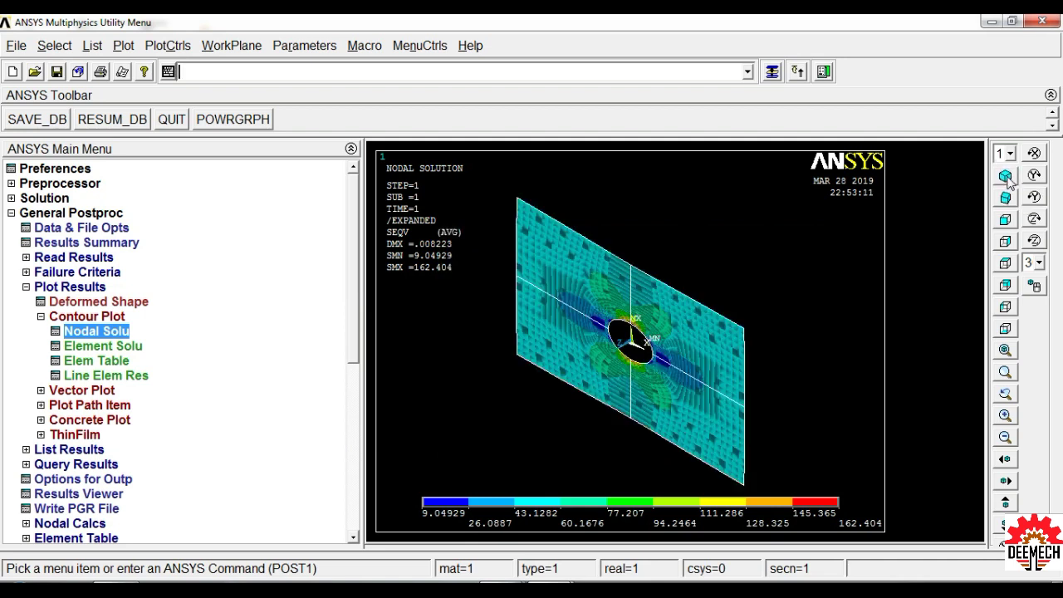
click(167, 47)
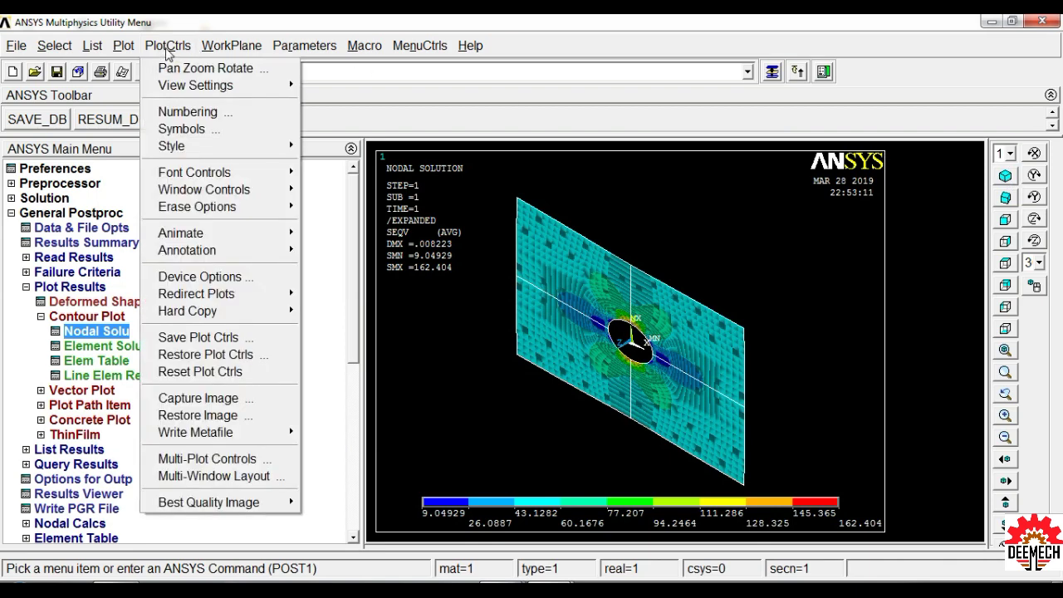
Turn on /ESHAPE element shape display to show the plate as a thick slab.
mouse_move(203, 151)
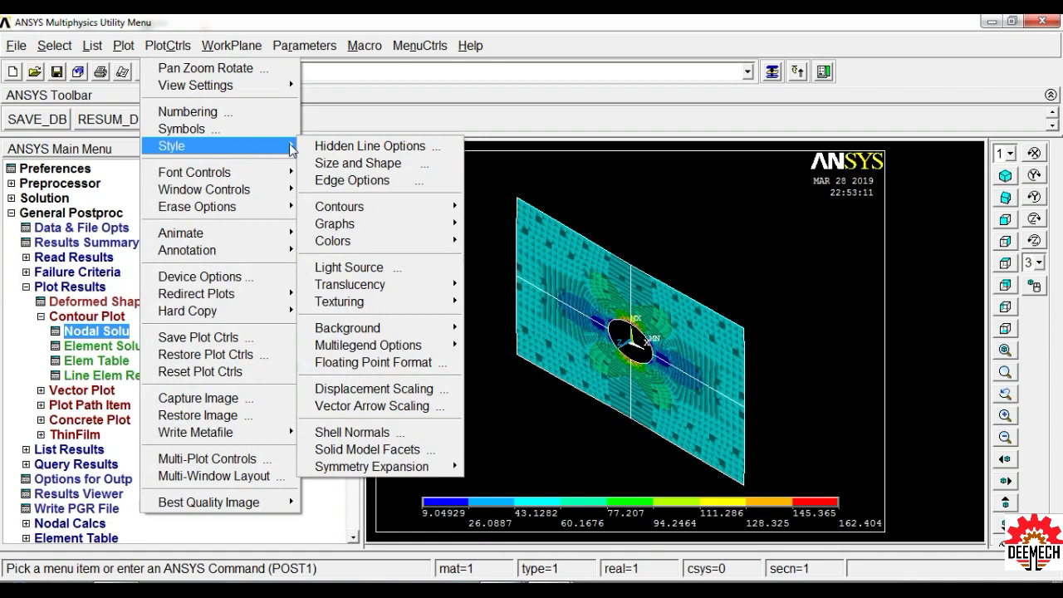
click(362, 165)
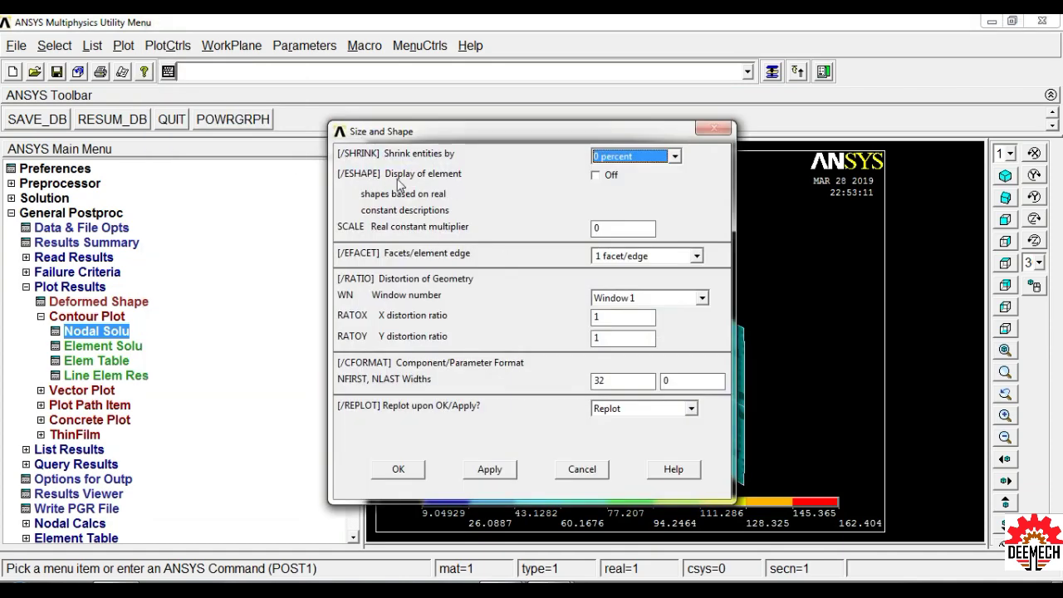
click(595, 177)
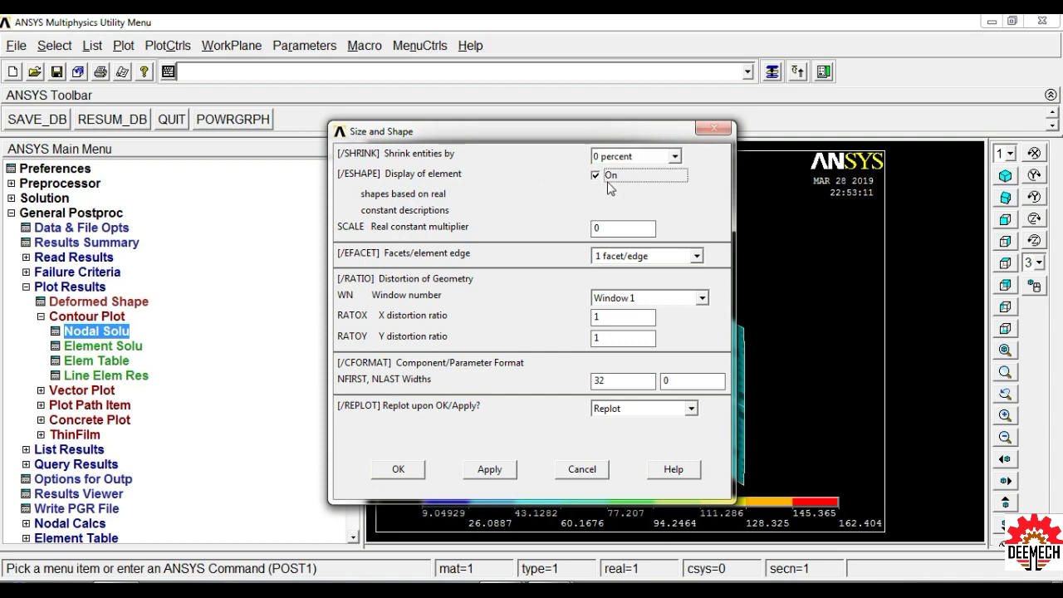
click(399, 470)
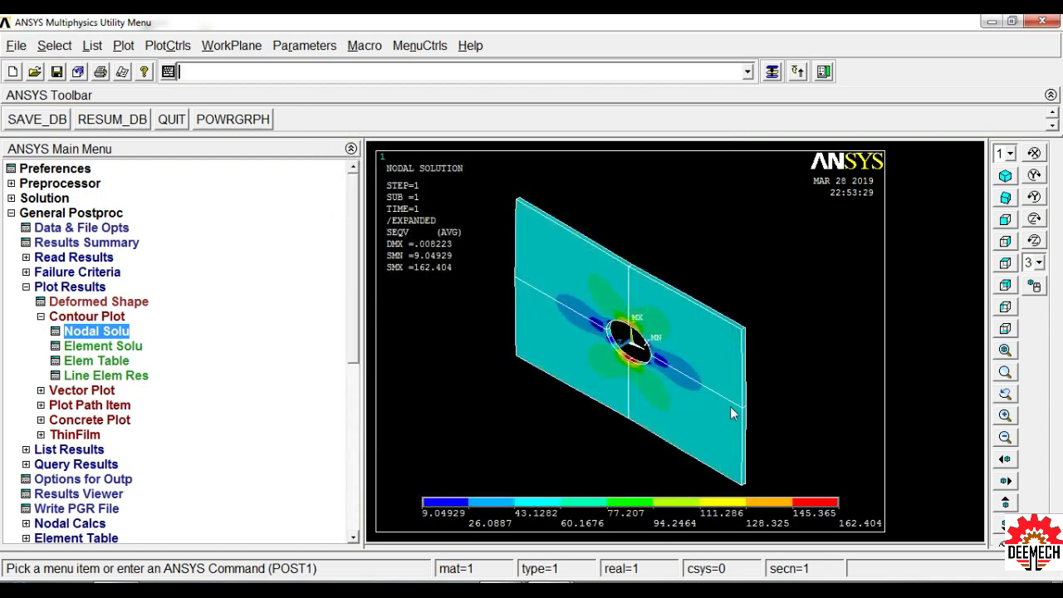
click(168, 47)
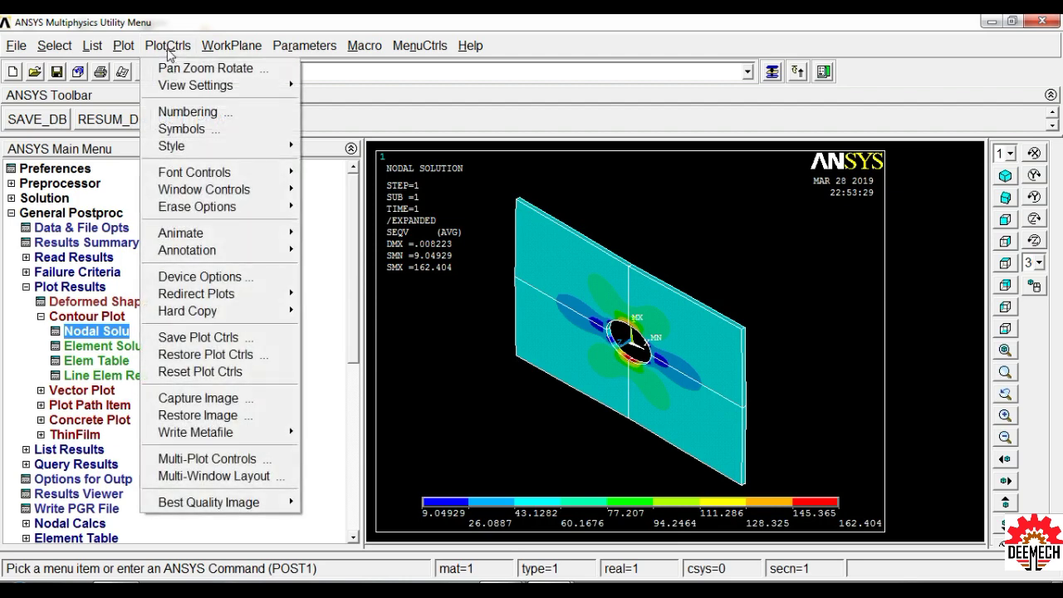
Animate the deformed plus undeformed shape in 10 frames with delay lowered to 25.
mouse_move(210, 236)
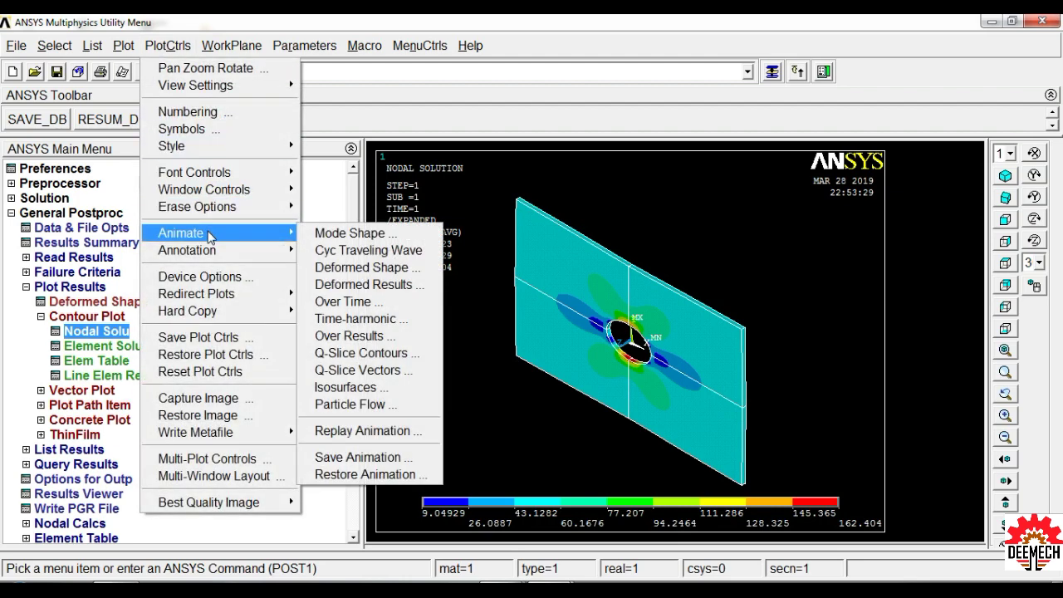
click(363, 268)
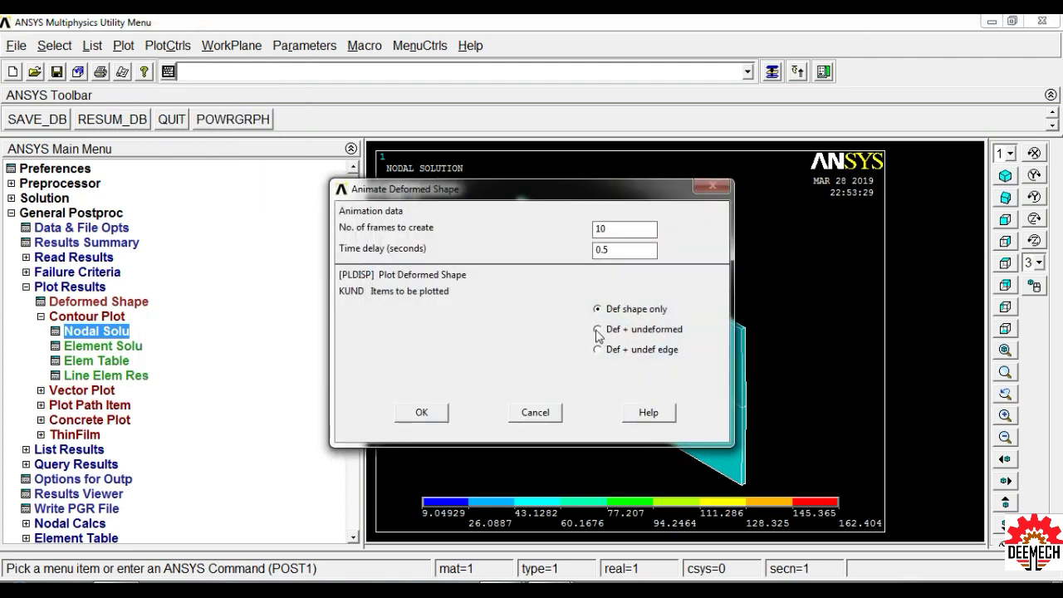
click(598, 330)
click(421, 412)
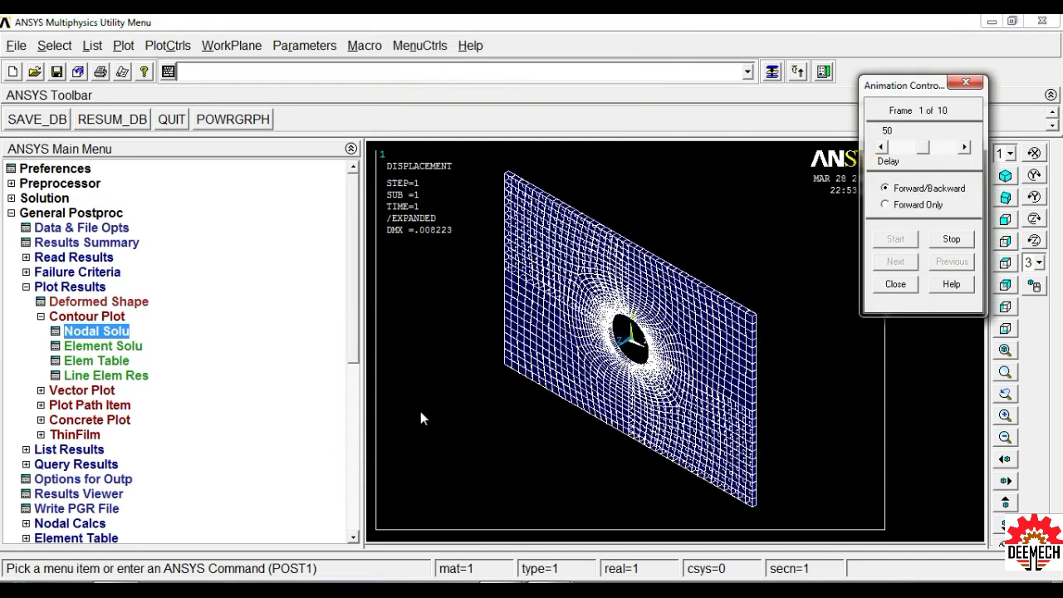
drag(927, 155, 911, 154)
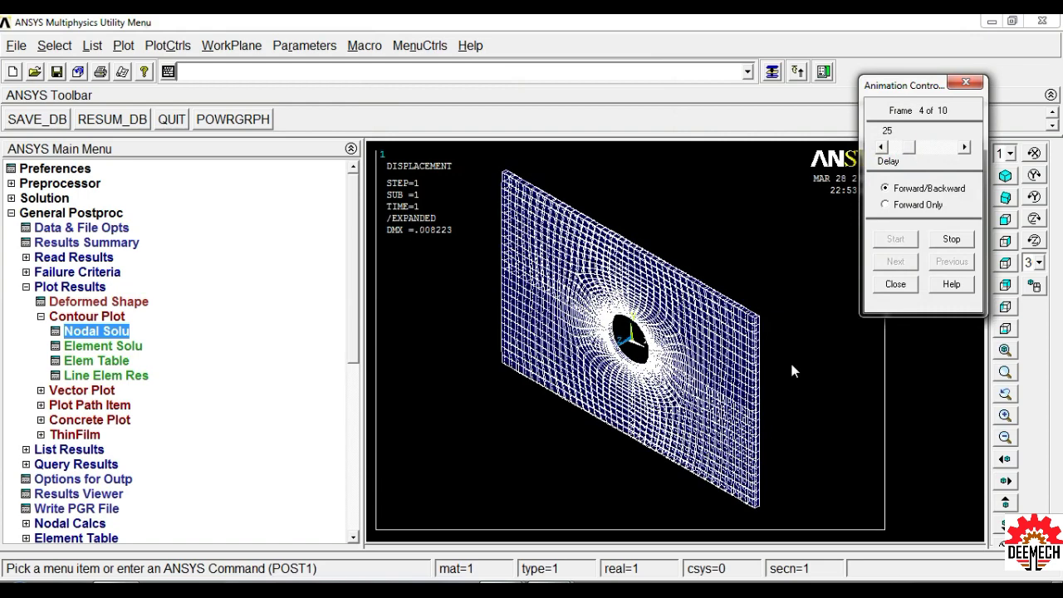